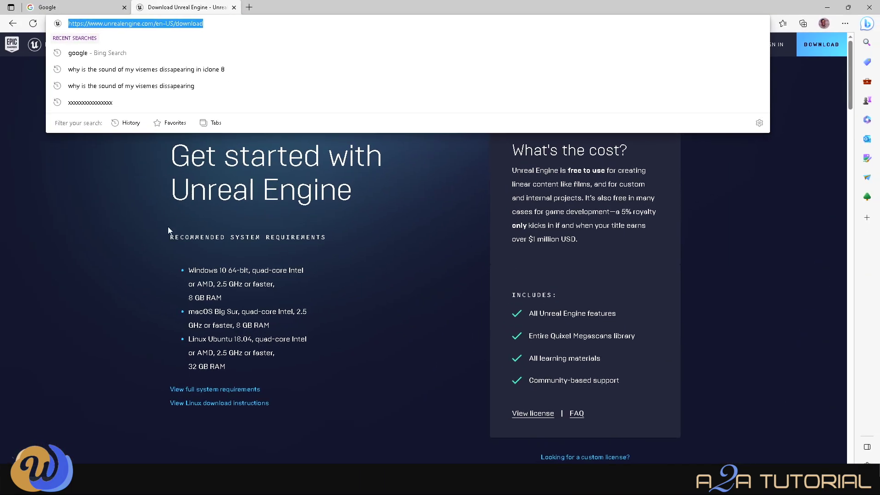
# Step: Read the recommended Windows, macOS and Linux system requirements on the Unreal Engine download page
pyautogui.click(167, 213)
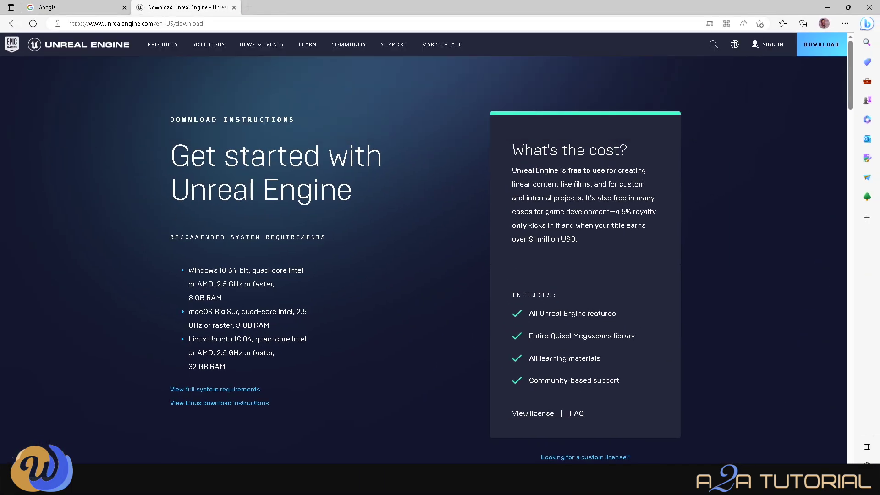
pyautogui.moveTo(189, 269); pyautogui.dragTo(234, 298)
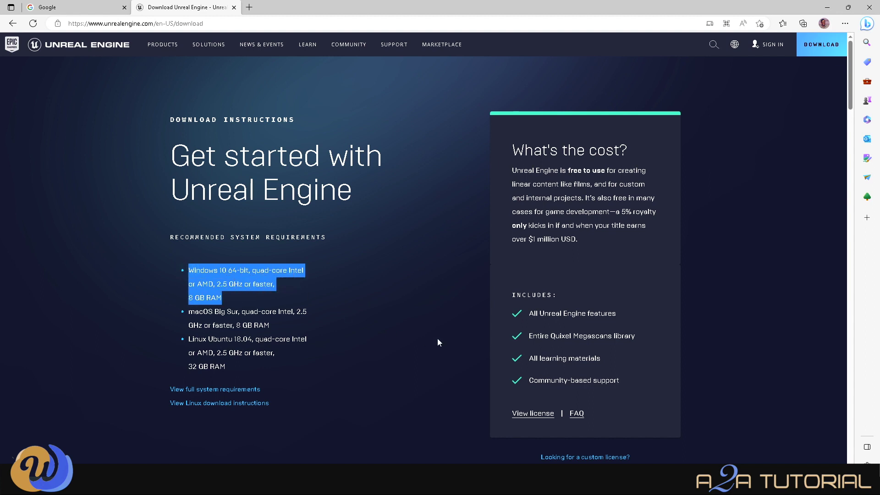
pyautogui.moveTo(190, 315); pyautogui.dragTo(274, 334)
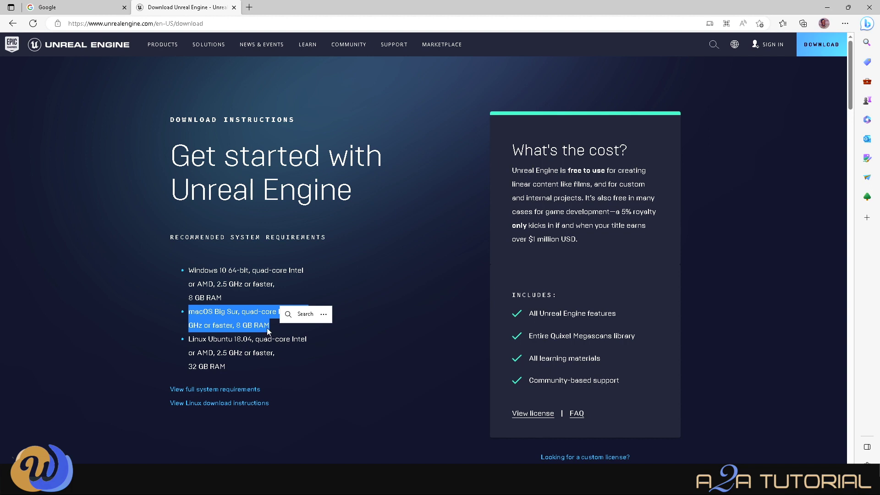
pyautogui.moveTo(189, 338); pyautogui.dragTo(230, 363)
pyautogui.scroll(-3, 332, 373)
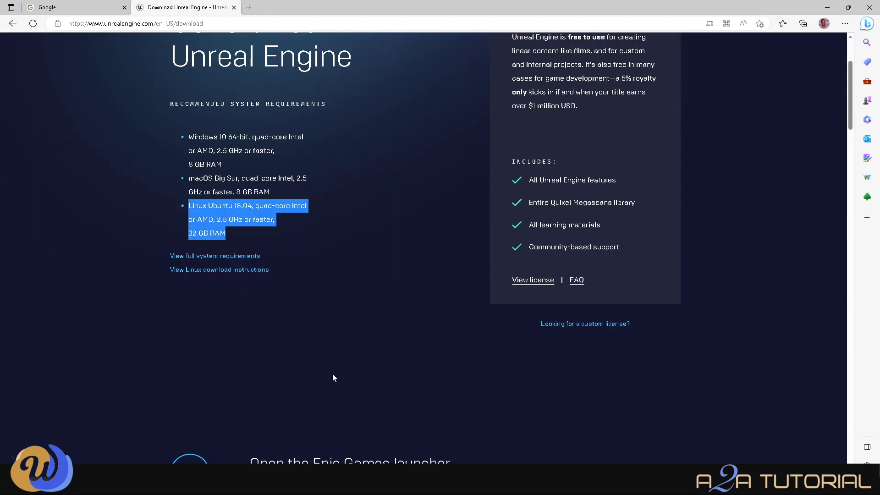
# Step: Open the full hardware and software specifications and read the Windows recommended hardware and minimum software requirements
pyautogui.click(256, 269)
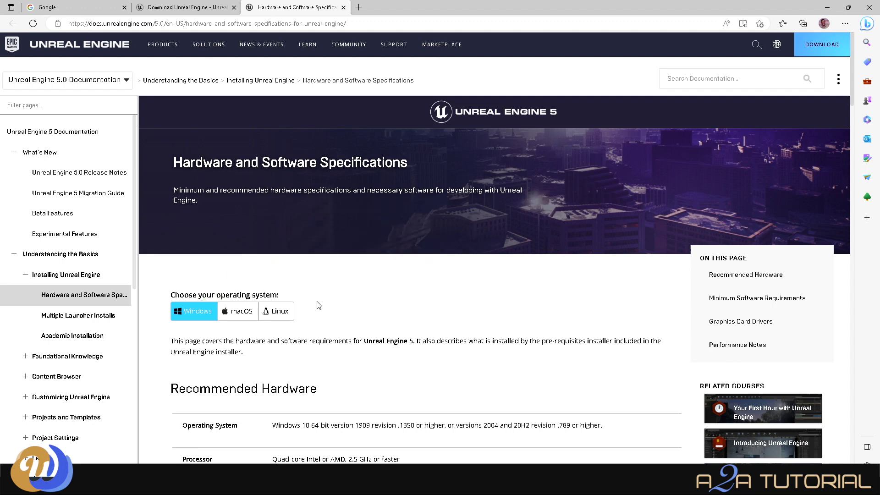
pyautogui.scroll(-4, 319, 305)
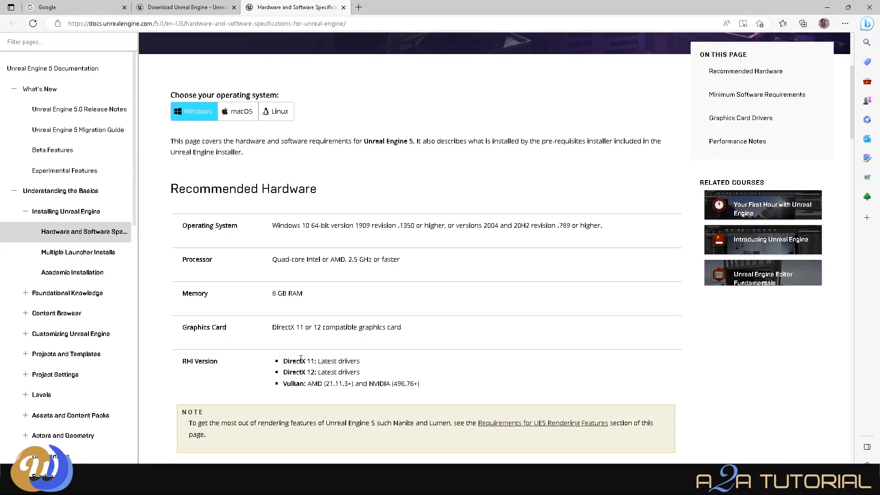
pyautogui.scroll(-10, 341, 328)
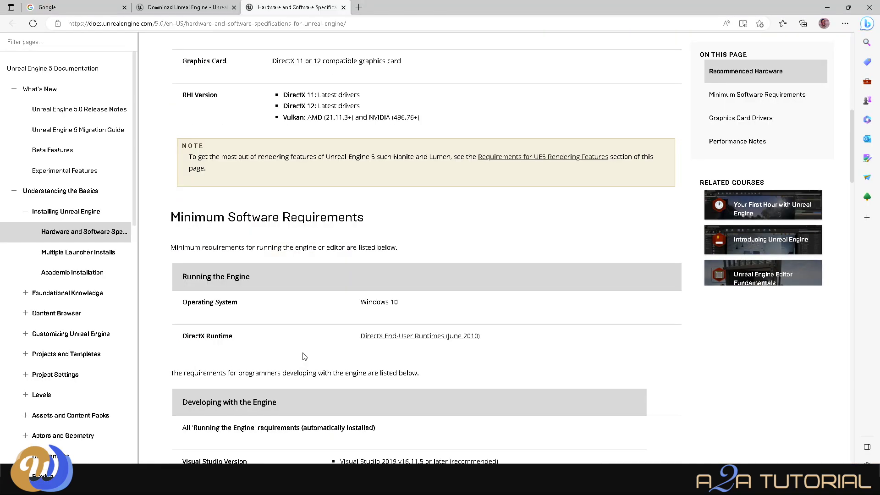
pyautogui.scroll(-15, 341, 328)
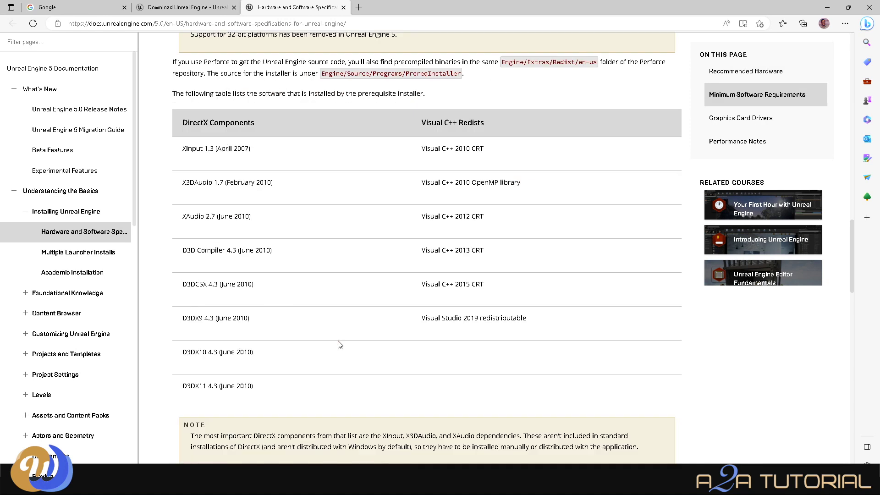
# Step: Examine the recommended graphics card drivers and the Performance Notes entries for the data drive and graphics card
pyautogui.moveTo(171, 293); pyautogui.dragTo(344, 301)
pyautogui.moveTo(169, 322); pyautogui.dragTo(275, 355)
pyautogui.scroll(-3, 260, 298)
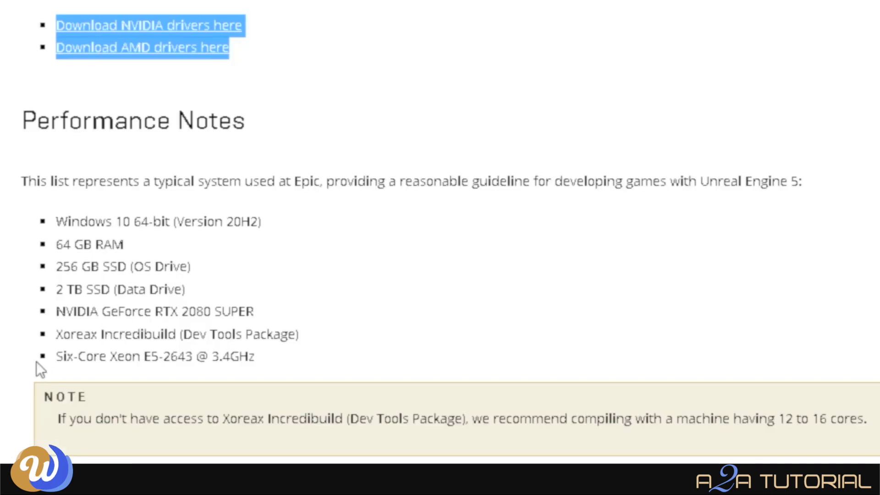
pyautogui.moveTo(55, 290); pyautogui.dragTo(188, 291)
pyautogui.moveTo(56, 317); pyautogui.dragTo(271, 309)
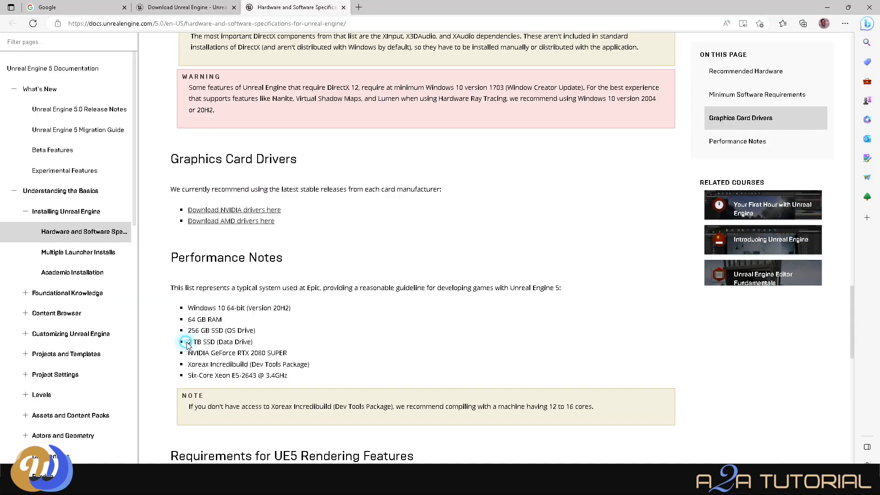
pyautogui.moveTo(54, 290); pyautogui.dragTo(187, 292)
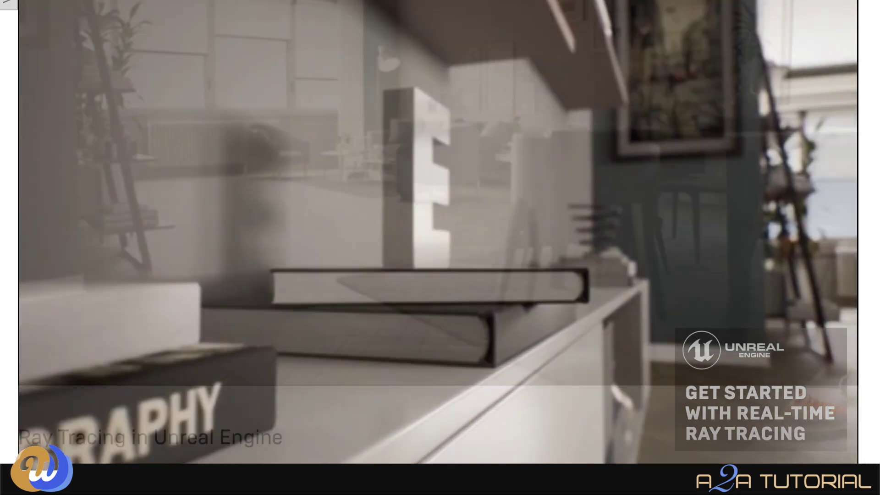
# Step: Read the Unreal Engine ray tracing documentation and compare raster shadows with ray traced soft shadows in the comparison image
pyautogui.scroll(-5, 438, 229)
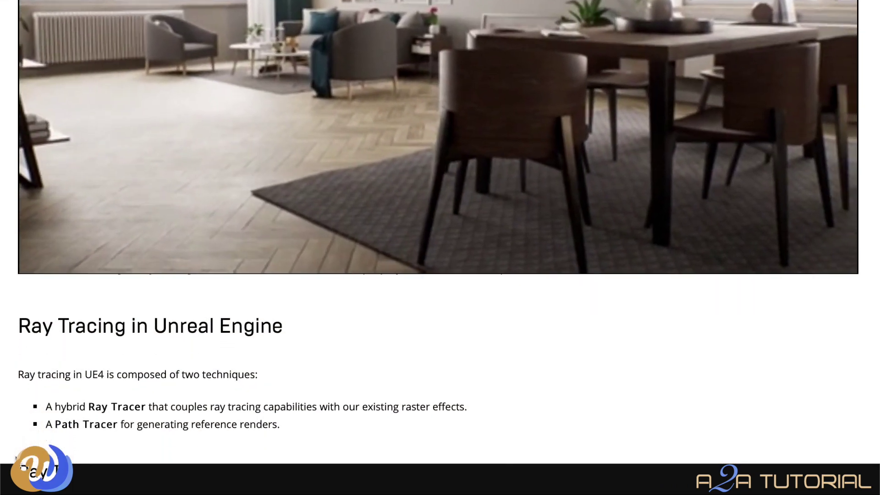
pyautogui.scroll(-5, 15, 434)
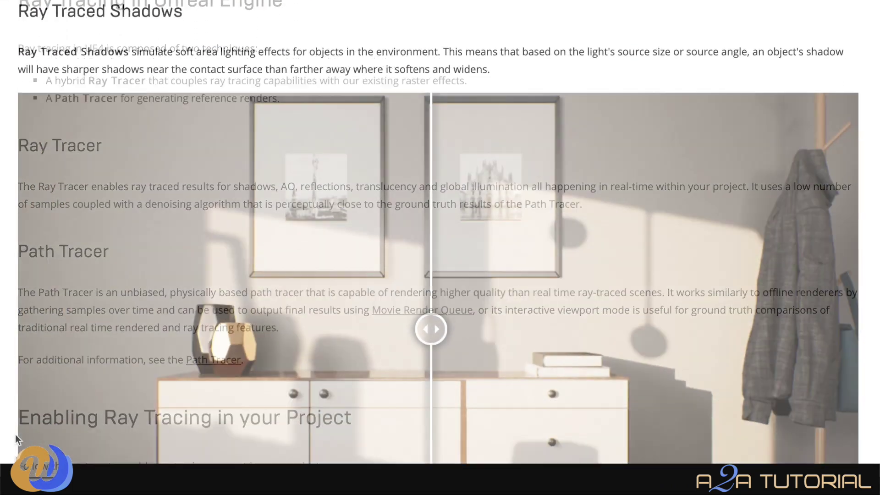
pyautogui.scroll(-3, 15, 434)
pyautogui.scroll(1, 270, 334)
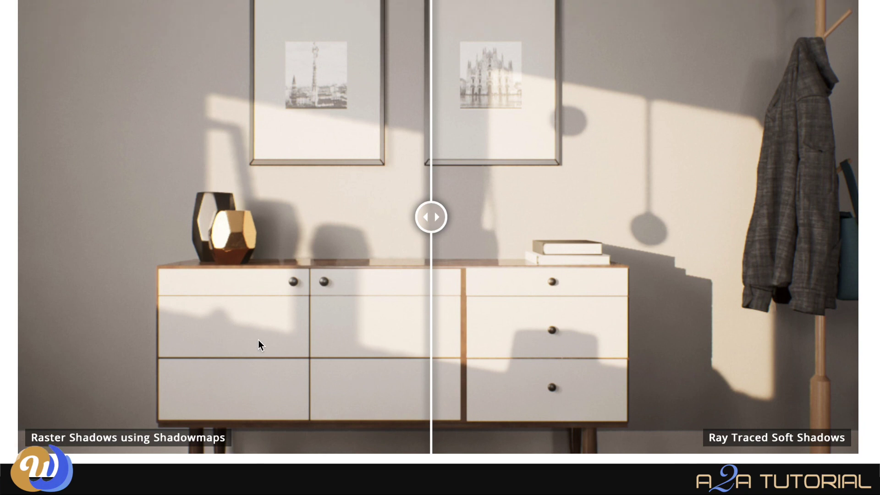
pyautogui.moveTo(431, 216)
pyautogui.mouseDown()
pyautogui.moveTo(171, 214)
pyautogui.moveTo(387, 216)
pyautogui.mouseUp()
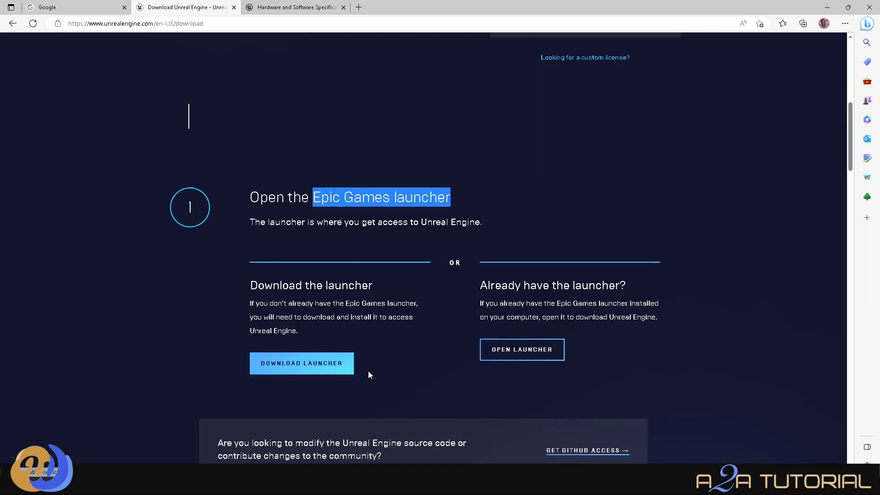
# Step: Review the launcher and engine installation instructions on the download page and download the Epic Games launcher
pyautogui.scroll(-3, 368, 374)
pyautogui.scroll(-2, 370, 375)
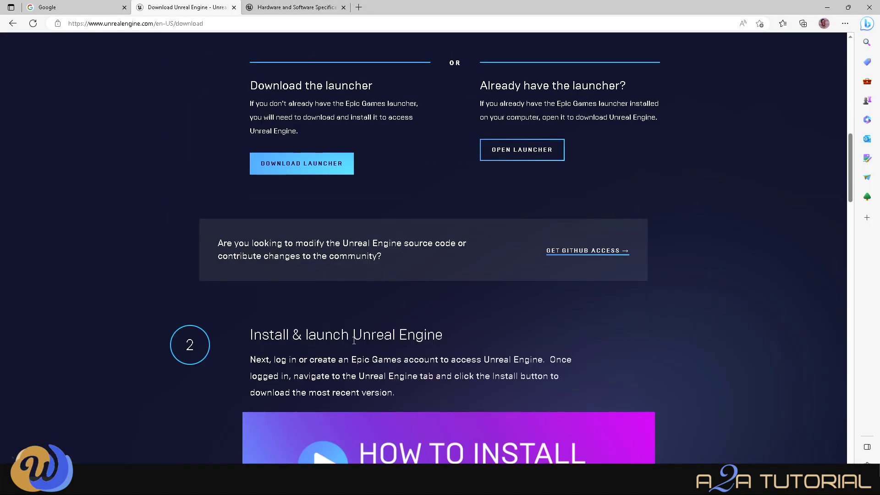
pyautogui.moveTo(354, 335); pyautogui.dragTo(443, 336)
pyautogui.scroll(-5, 452, 330)
pyautogui.scroll(-3, 447, 340)
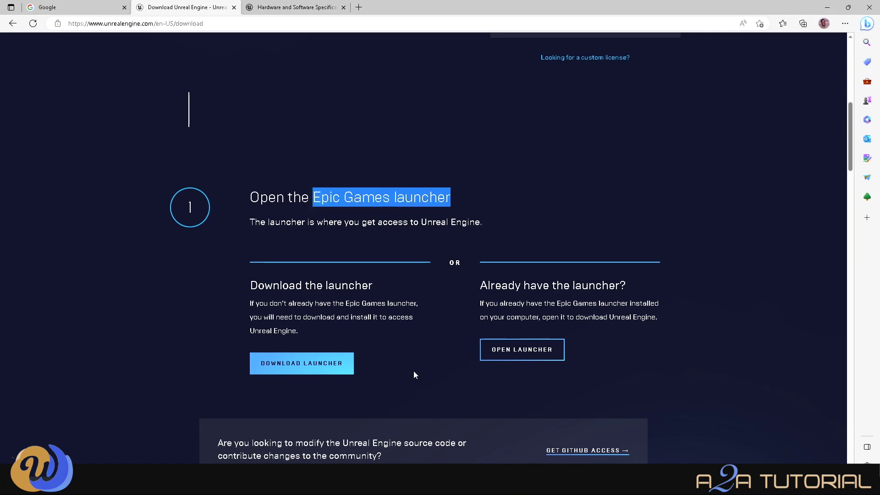
pyautogui.click(327, 368)
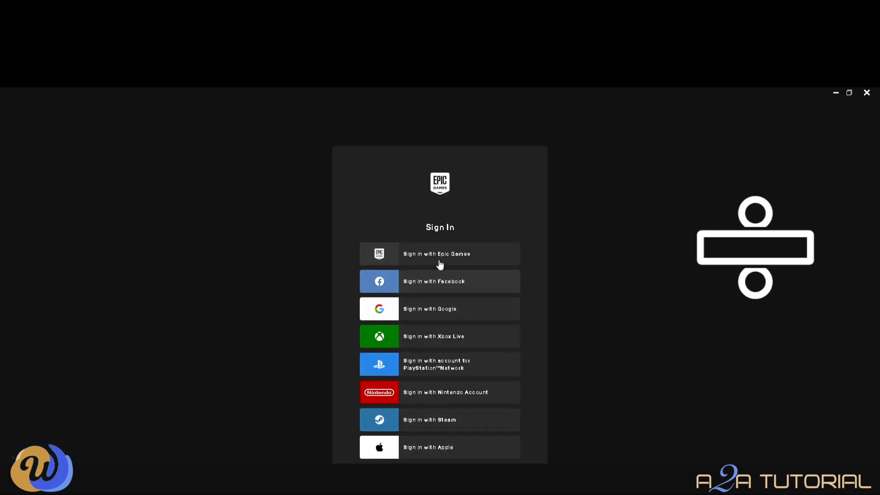
# Step: Sign in to the Epic Games Launcher with an Epic Games account and pick the telescope images in the security check
pyautogui.click(438, 257)
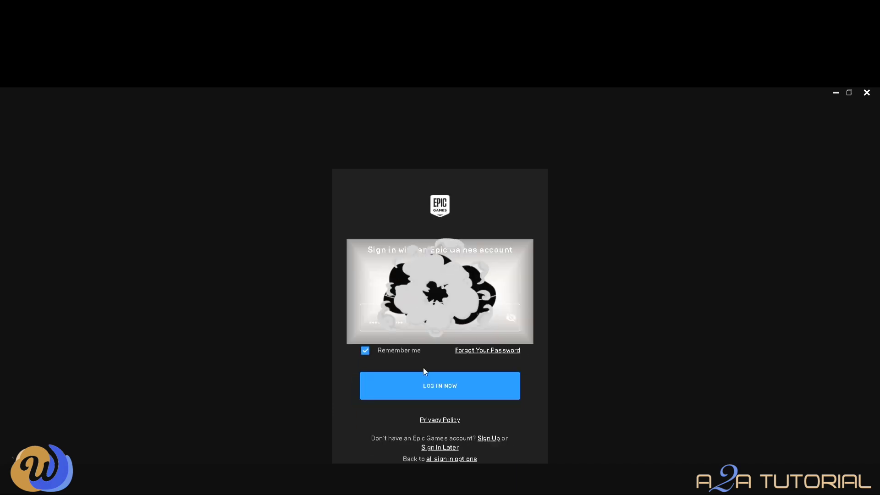
pyautogui.click(424, 381)
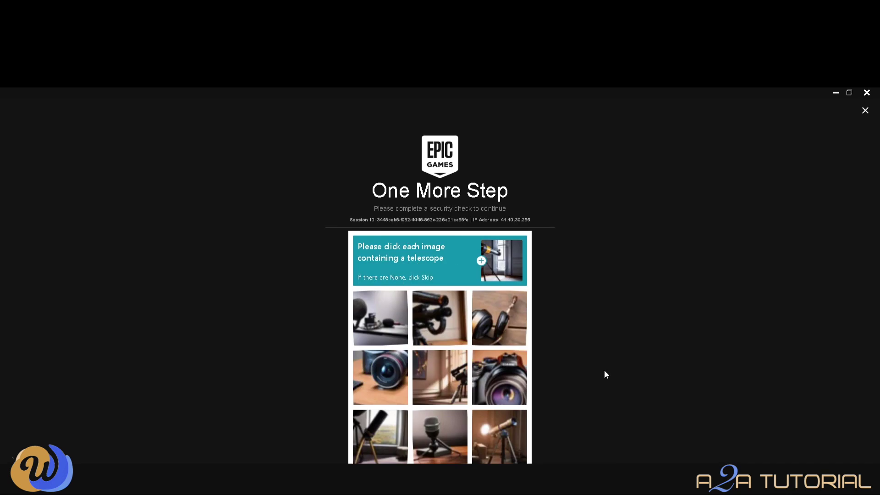
pyautogui.click(440, 318)
pyautogui.click(499, 436)
pyautogui.click(440, 377)
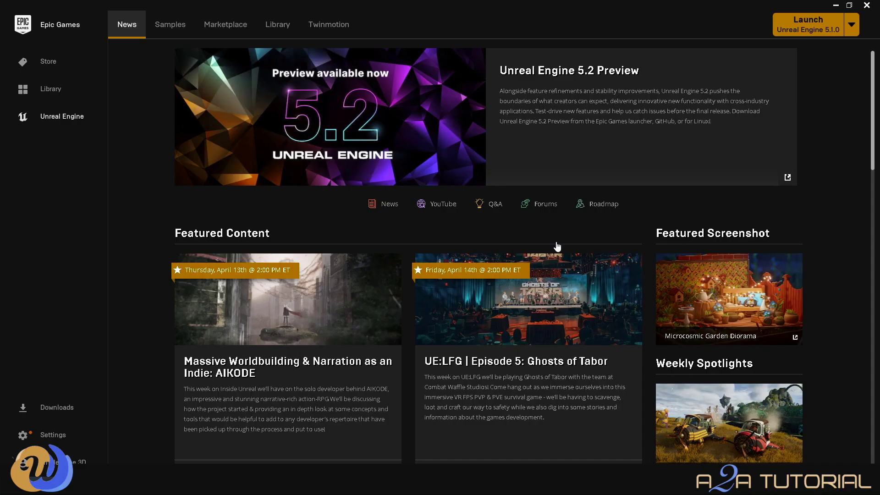
# Step: Look through the featured content, free asset articles and blog posts in the launcher's Unreal Engine news
pyautogui.scroll(-3, 556, 247)
pyautogui.scroll(-3, 557, 247)
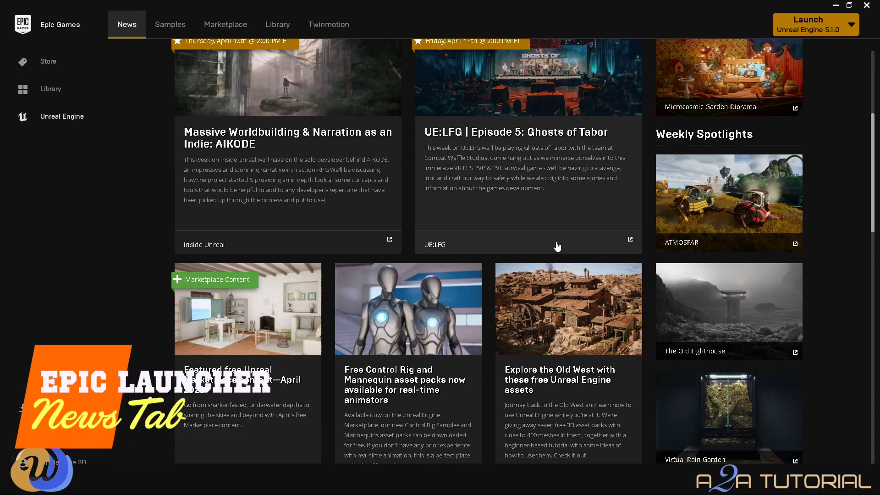
pyautogui.scroll(-1, 437, 301)
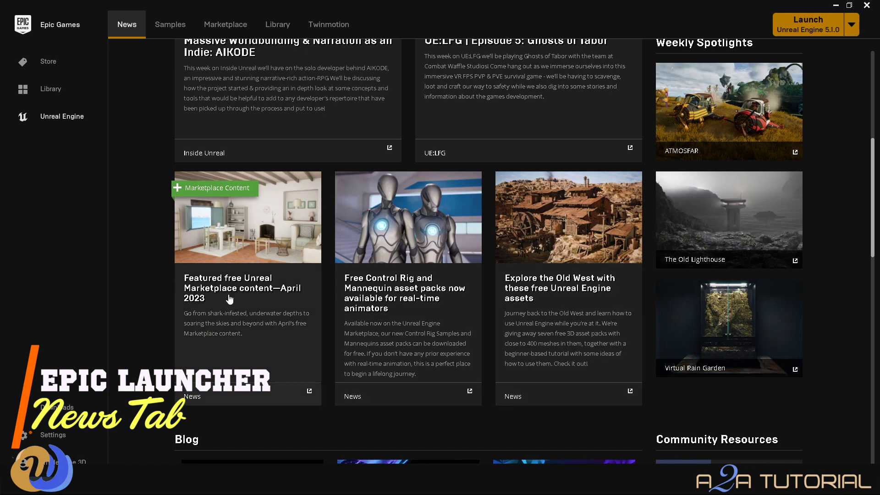
pyautogui.scroll(-3, 359, 351)
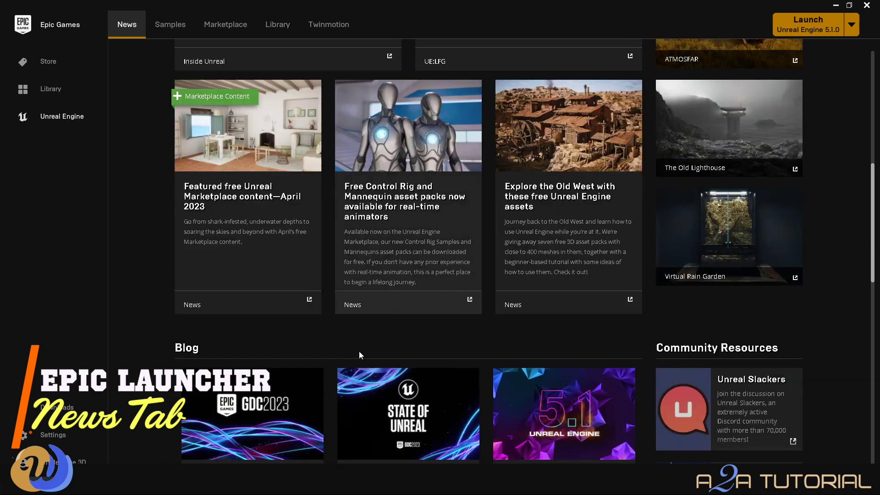
pyautogui.scroll(5, 359, 356)
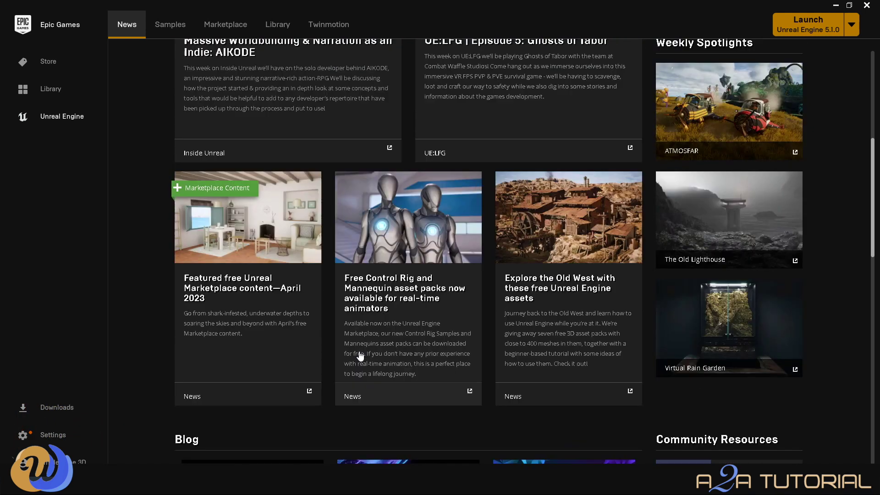
pyautogui.scroll(5, 360, 355)
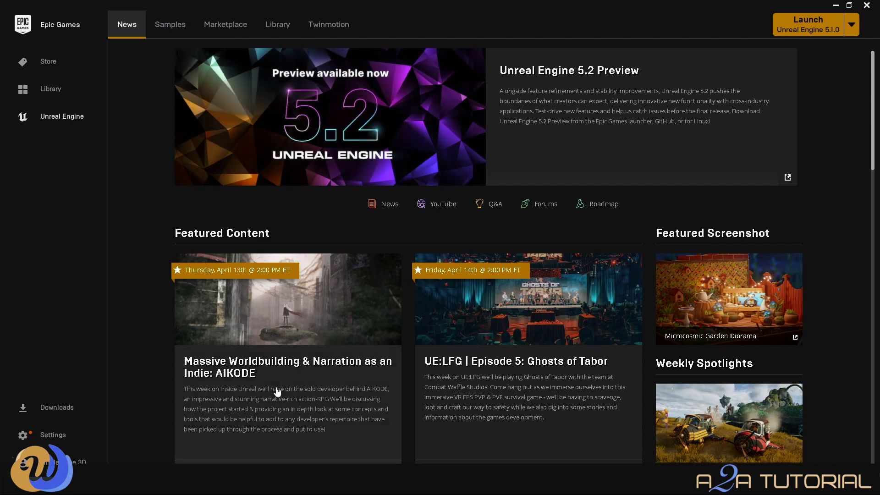
# Step: View the Unreal Engine samples and browse the Marketplace's Showcase and Free For The Month products
pyautogui.click(170, 24)
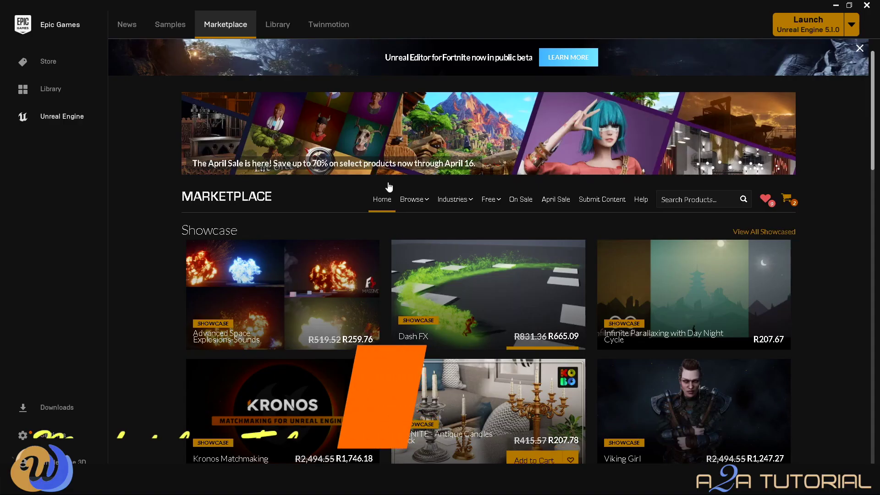
pyautogui.scroll(-5, 420, 334)
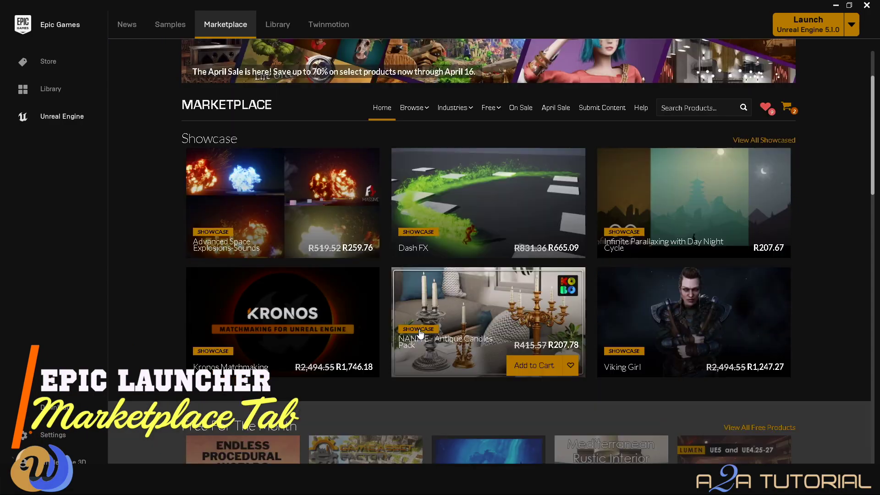
pyautogui.scroll(-1, 420, 334)
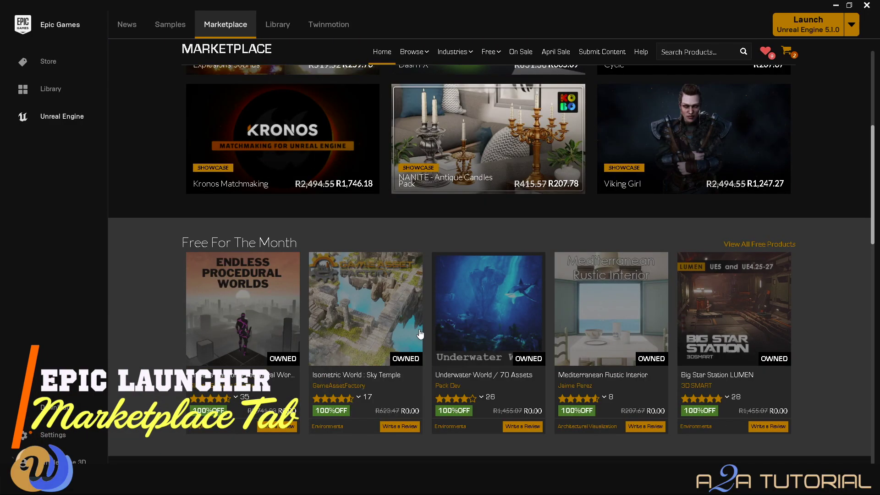
pyautogui.scroll(1, 420, 333)
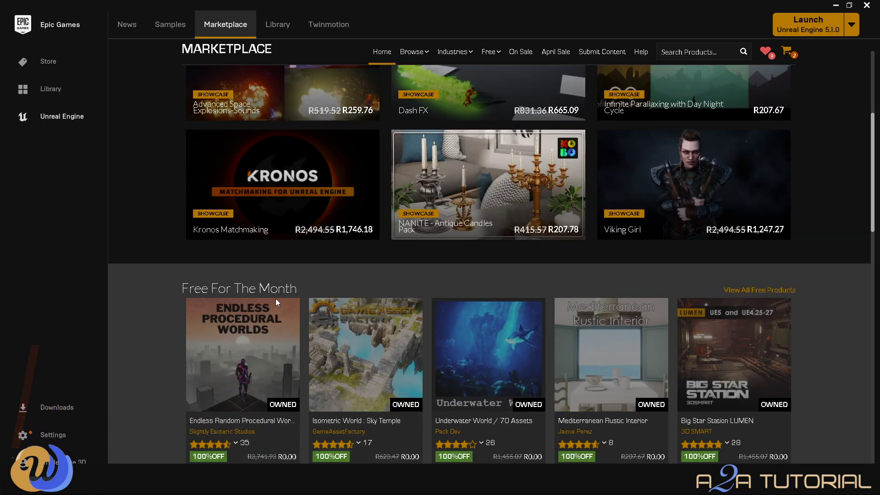
pyautogui.scroll(5, 417, 341)
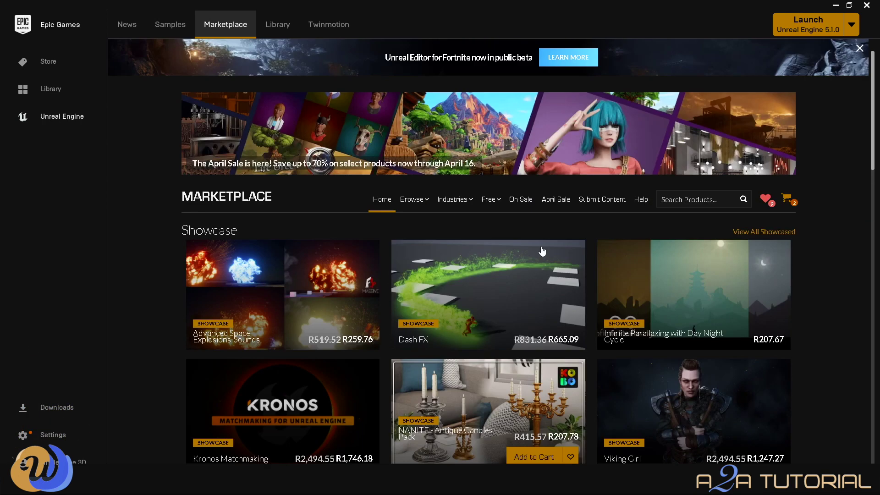
# Step: List the Marketplace's Free For The Month products and view the details of Isometric World : Sky Temple
pyautogui.click(499, 204)
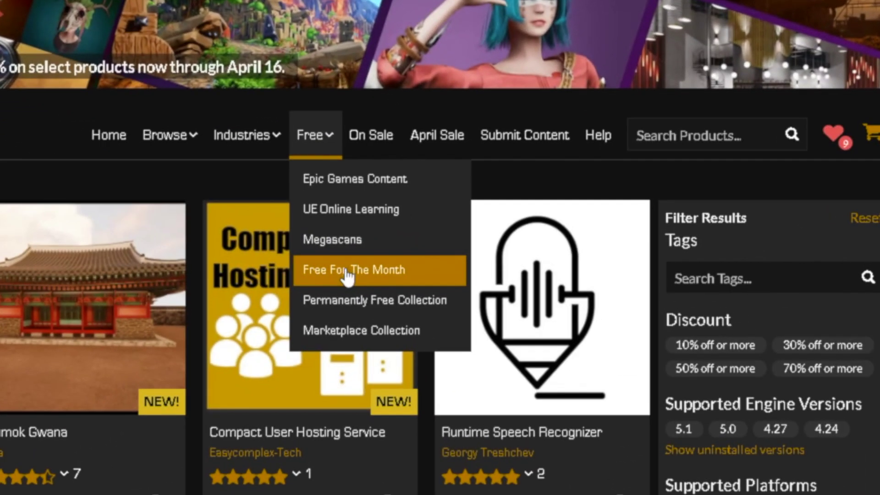
pyautogui.click(347, 271)
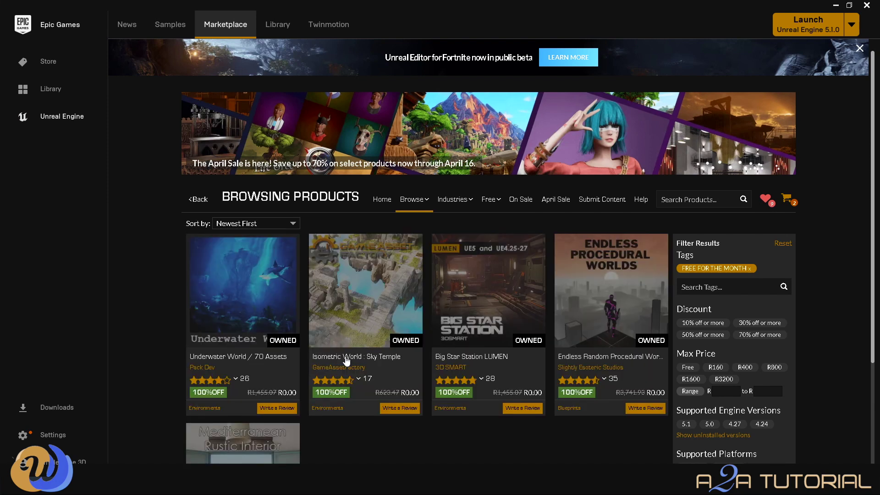
pyautogui.click(346, 362)
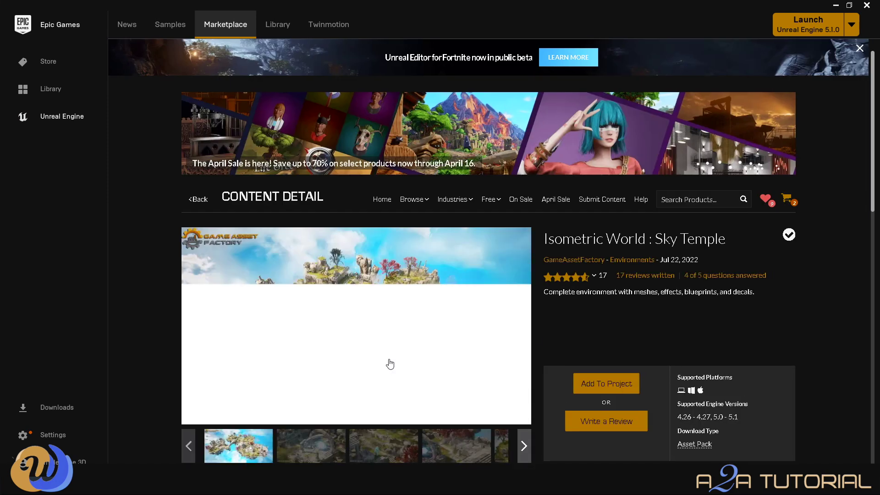
pyautogui.scroll(-1, 390, 364)
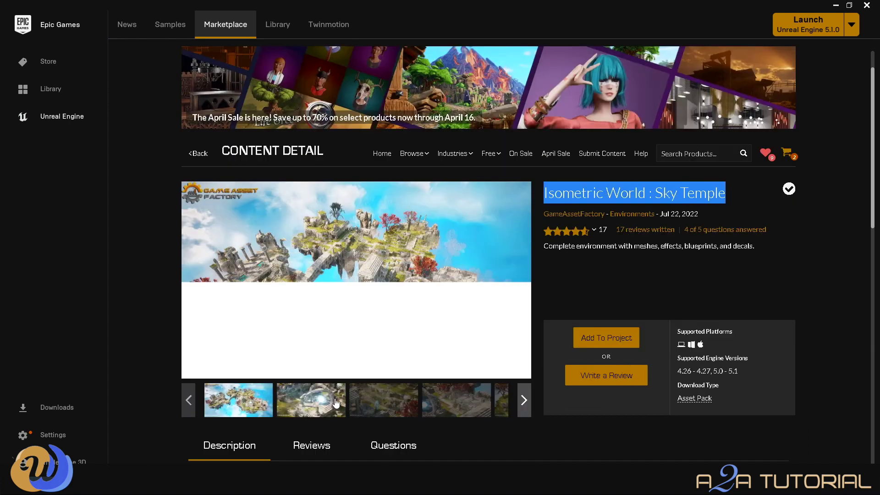
# Step: Preview another Isometric World : Sky Temple image, and browse the Marketplace's Permanently Free Collection
pyautogui.click(384, 409)
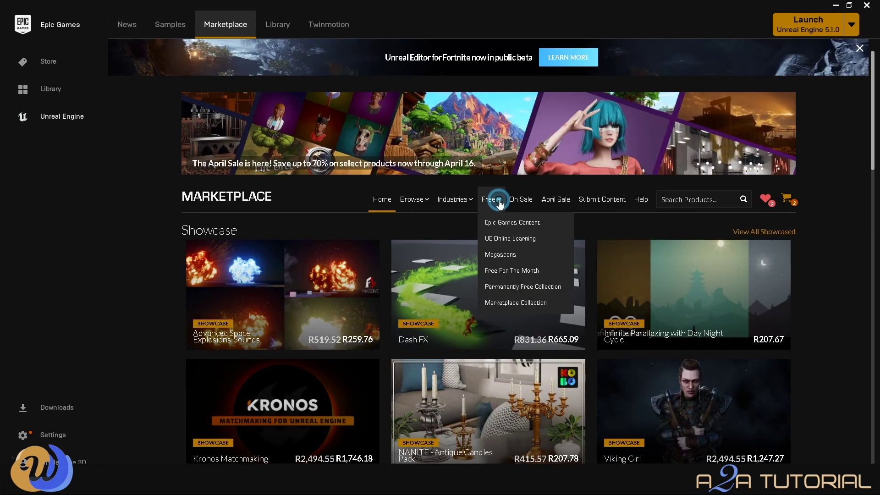
pyautogui.click(491, 200)
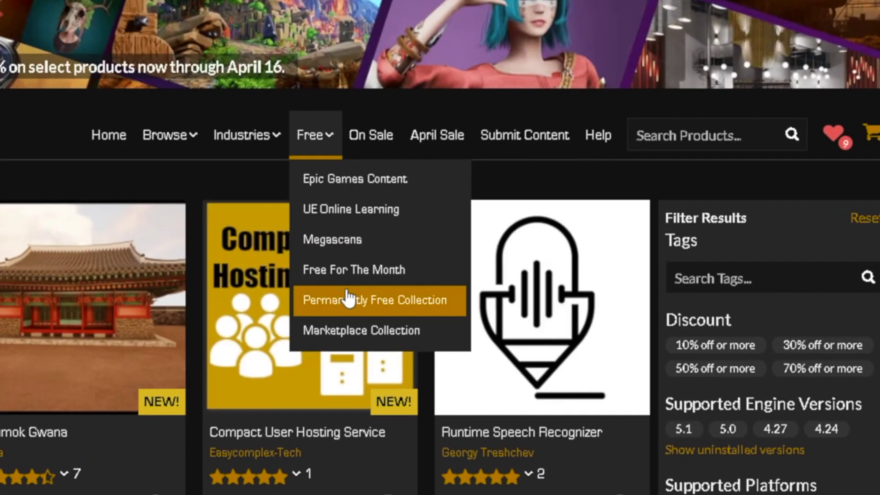
pyautogui.click(442, 292)
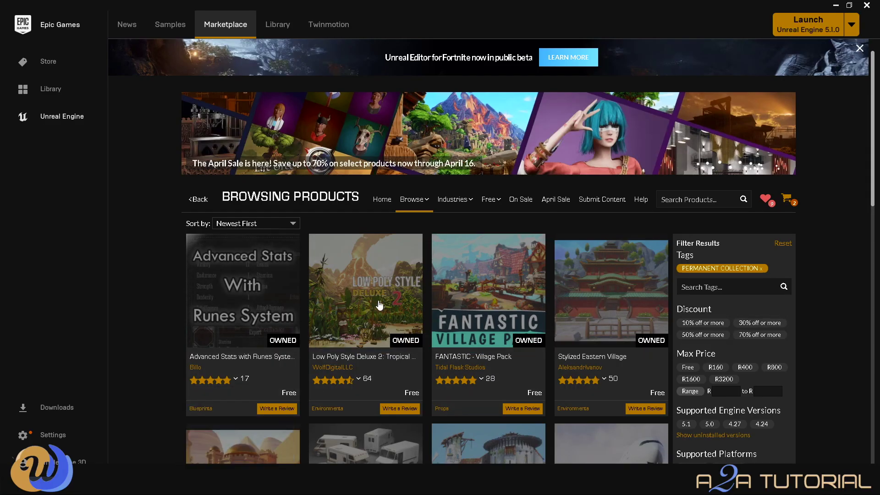
pyautogui.scroll(-1, 513, 381)
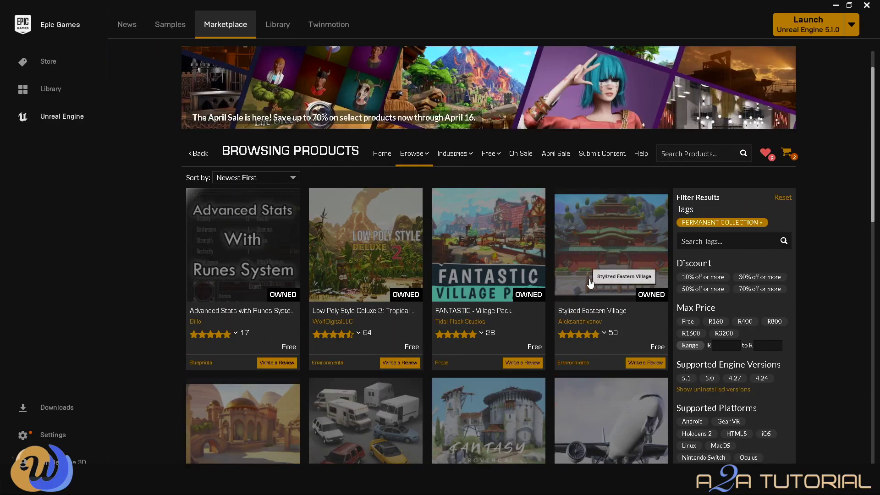
pyautogui.scroll(-2, 380, 447)
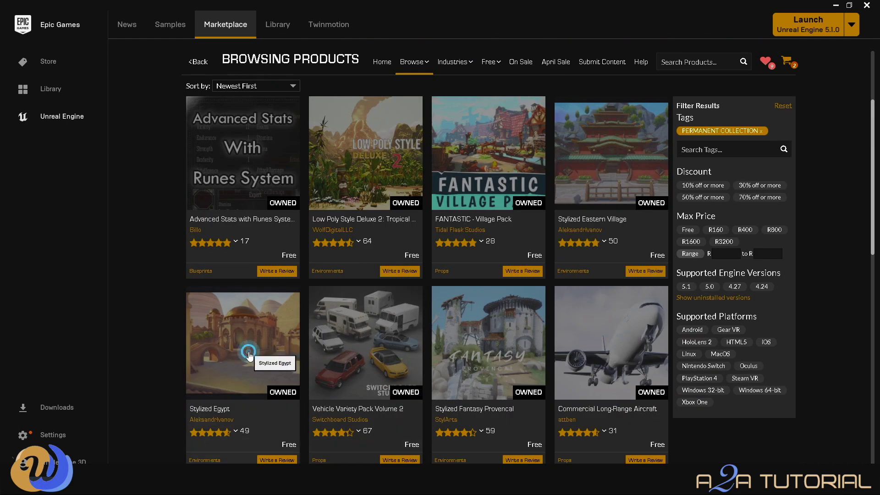
# Step: View the details of the Stylized Egypt environment and look through its preview images
pyautogui.click(273, 377)
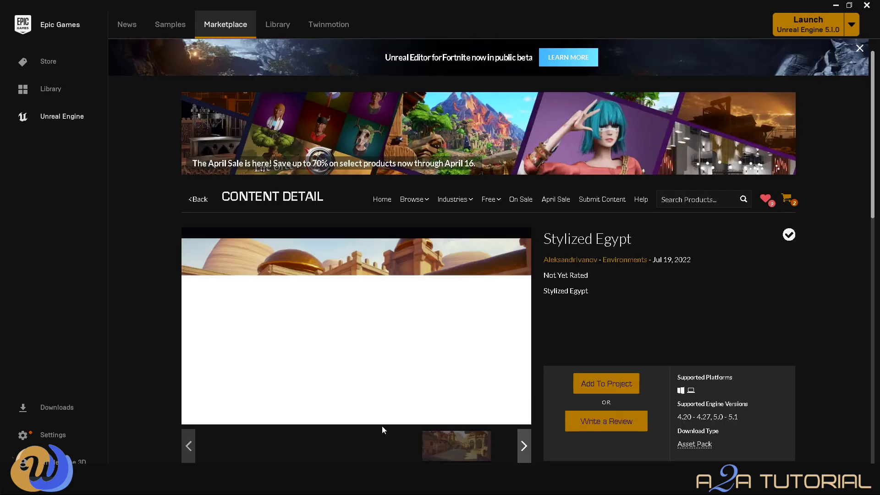
pyautogui.moveTo(543, 260); pyautogui.dragTo(616, 260)
pyautogui.scroll(-2, 354, 321)
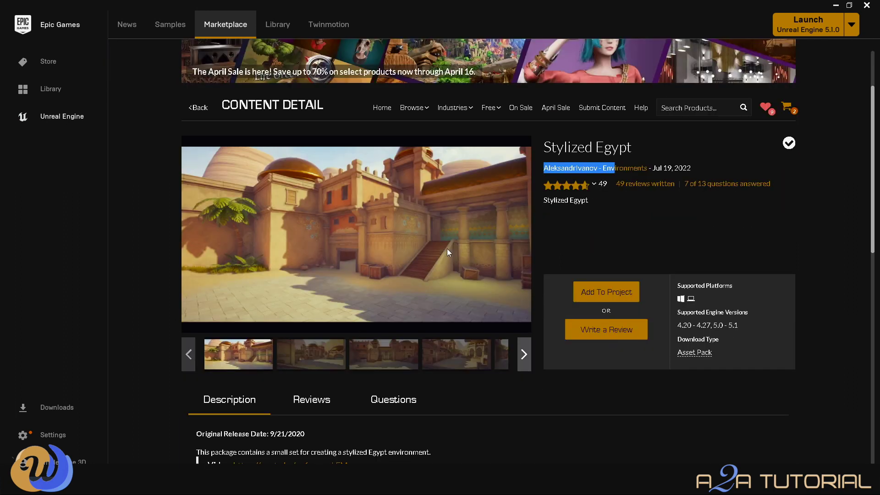
pyautogui.click(307, 354)
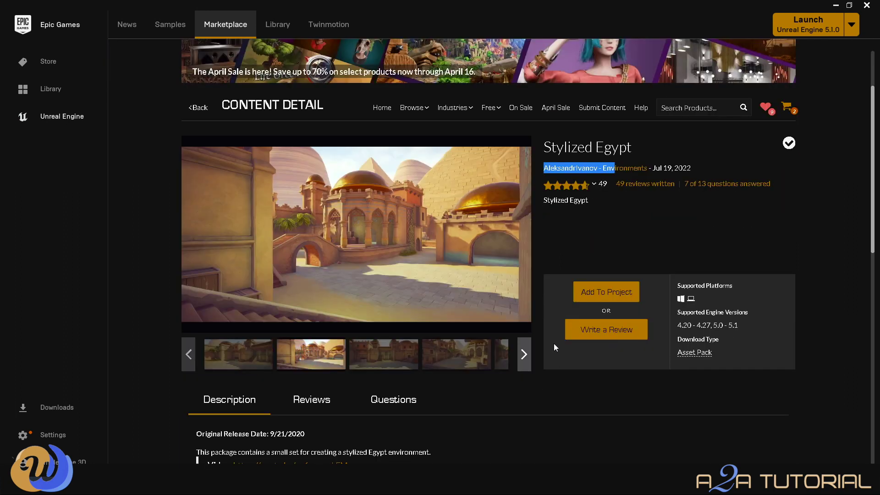
pyautogui.click(390, 367)
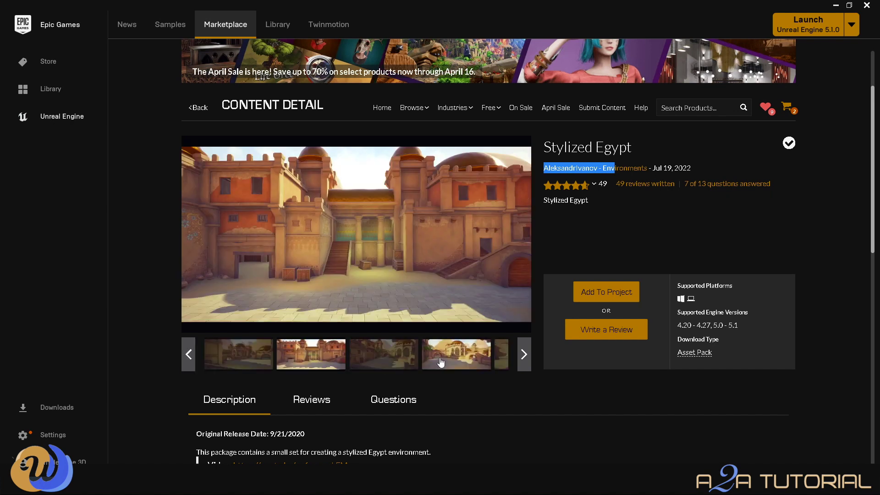
pyautogui.click(440, 363)
pyautogui.click(502, 363)
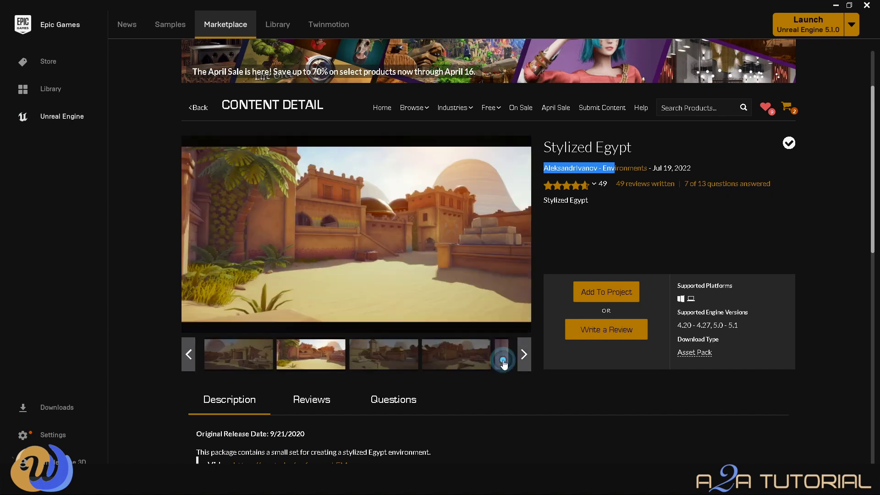
pyautogui.click(524, 354)
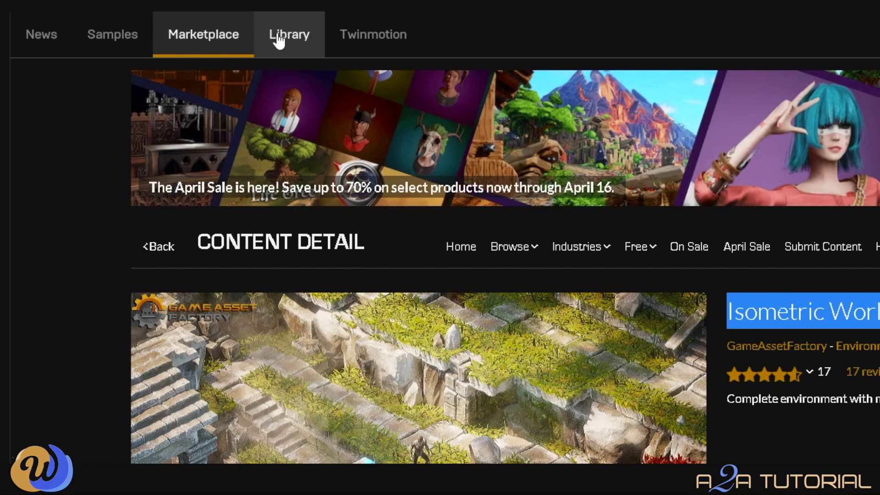
# Step: Show the Unreal Engine library and look through the engine versions, projects and Vault assets
pyautogui.click(278, 40)
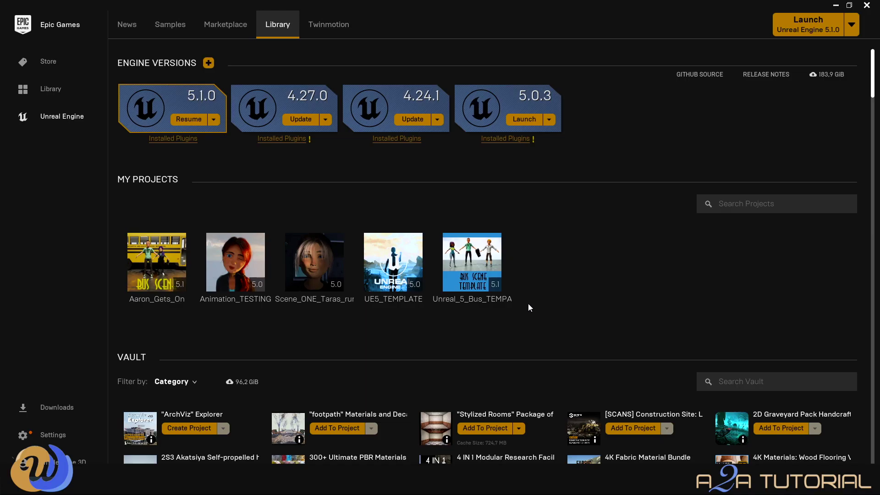
pyautogui.moveTo(133, 358)
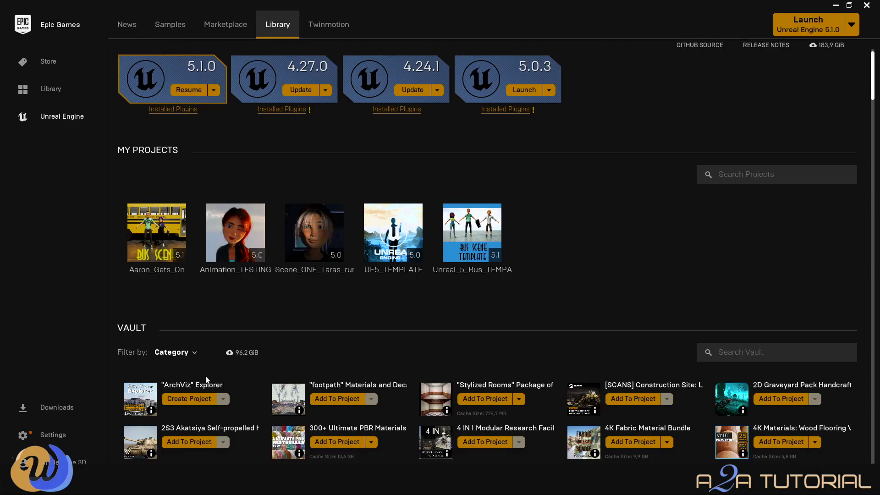
pyautogui.scroll(-3, 205, 378)
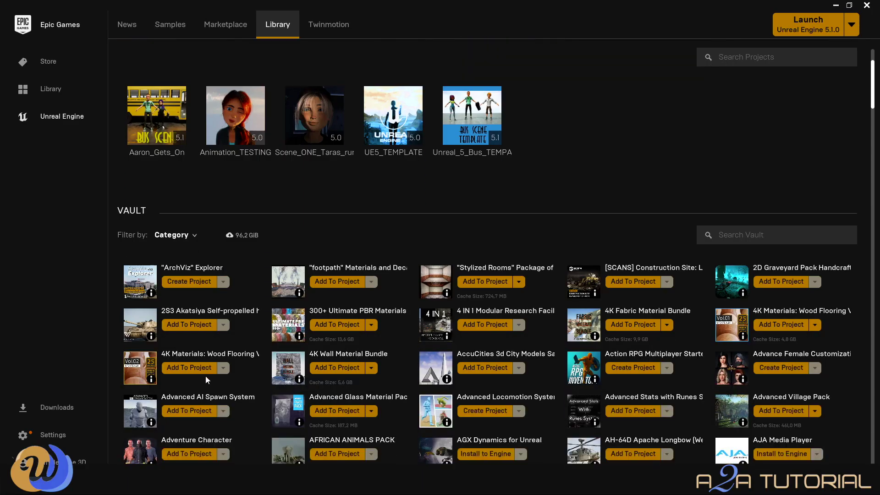
pyautogui.scroll(-3, 206, 378)
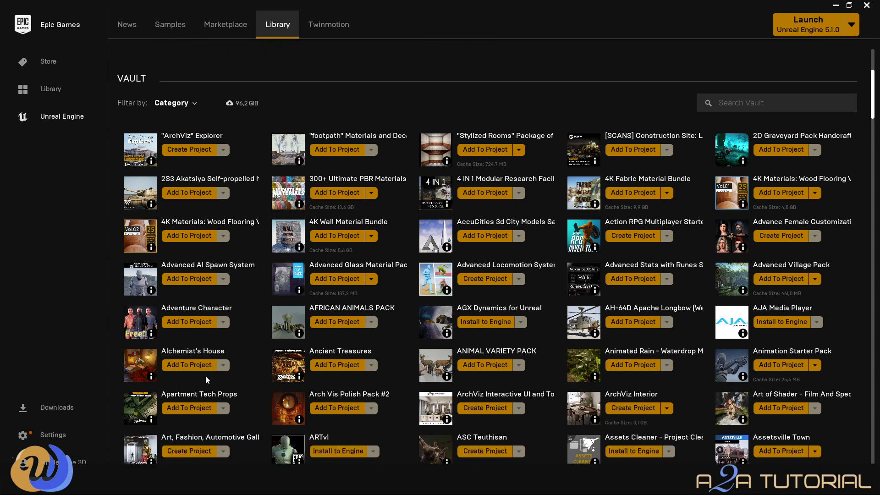
pyautogui.scroll(-5, 206, 379)
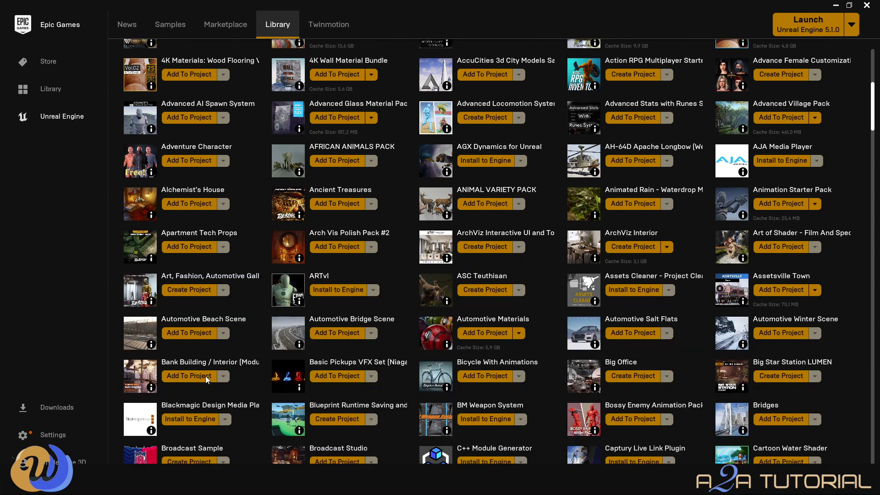
pyautogui.scroll(-4, 205, 376)
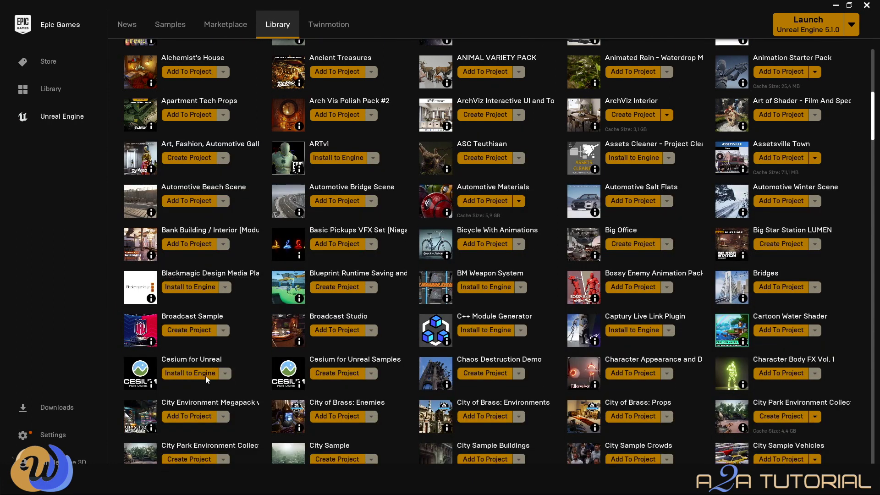
pyautogui.scroll(3, 205, 376)
pyautogui.scroll(5, 205, 376)
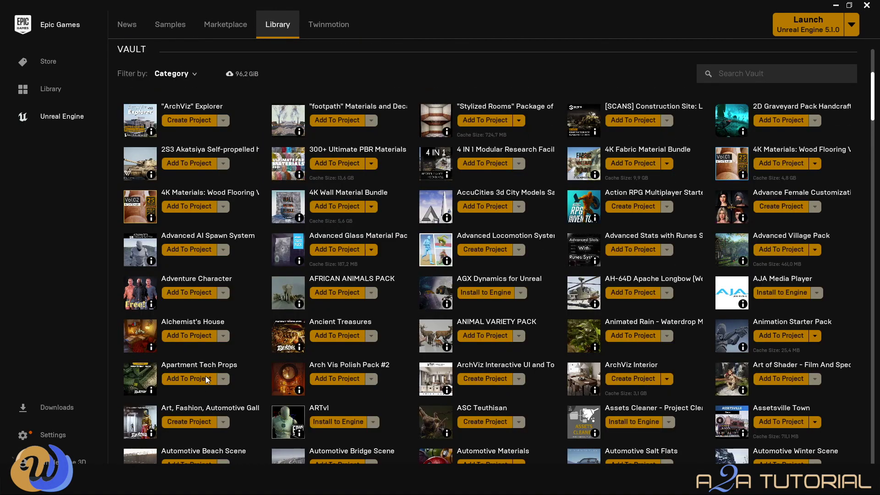
pyautogui.scroll(3, 206, 376)
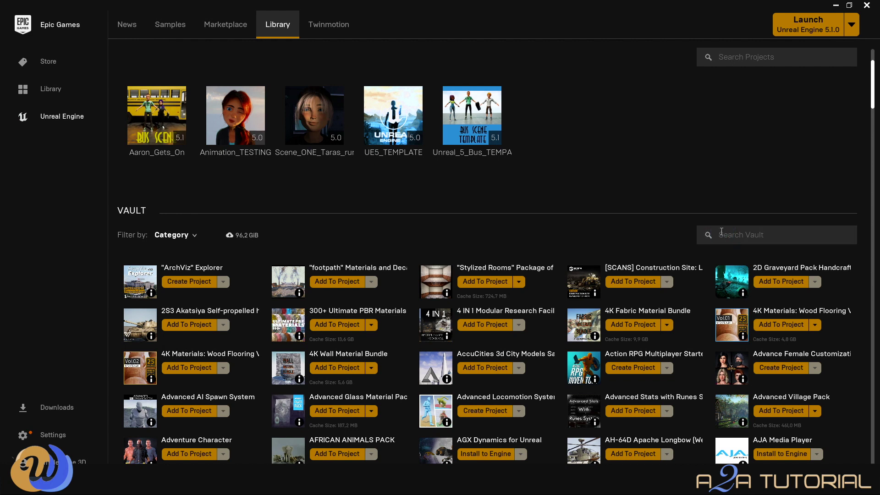
# Step: Search the Vault for "material" and view the description of the 300+ Ultimate PBR Materials Pack
pyautogui.write('material')
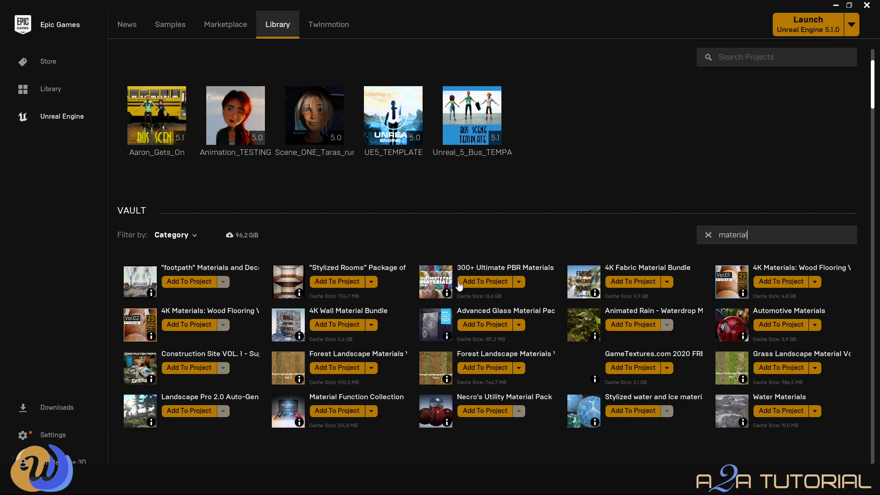
pyautogui.click(479, 403)
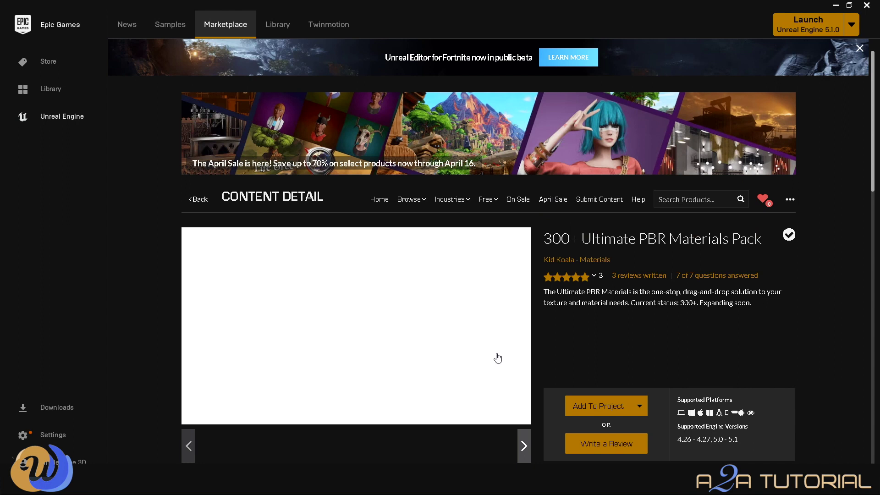
pyautogui.scroll(-2, 498, 358)
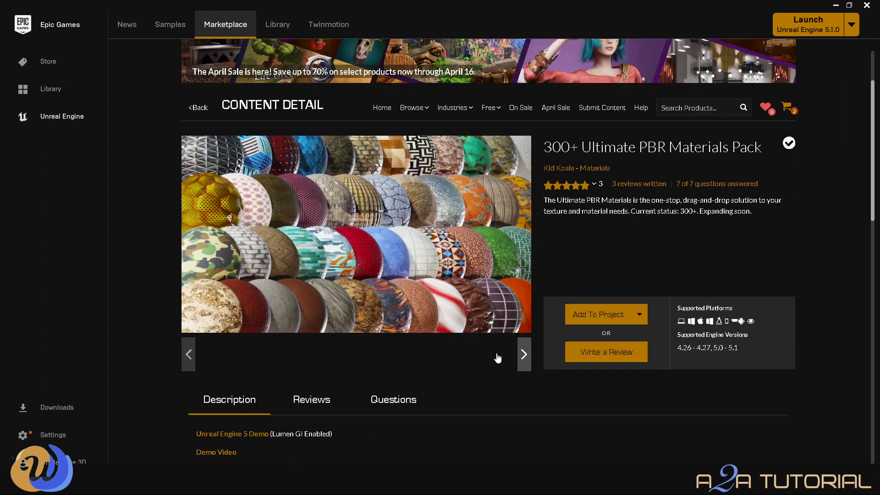
pyautogui.scroll(-1, 497, 355)
pyautogui.scroll(1, 497, 356)
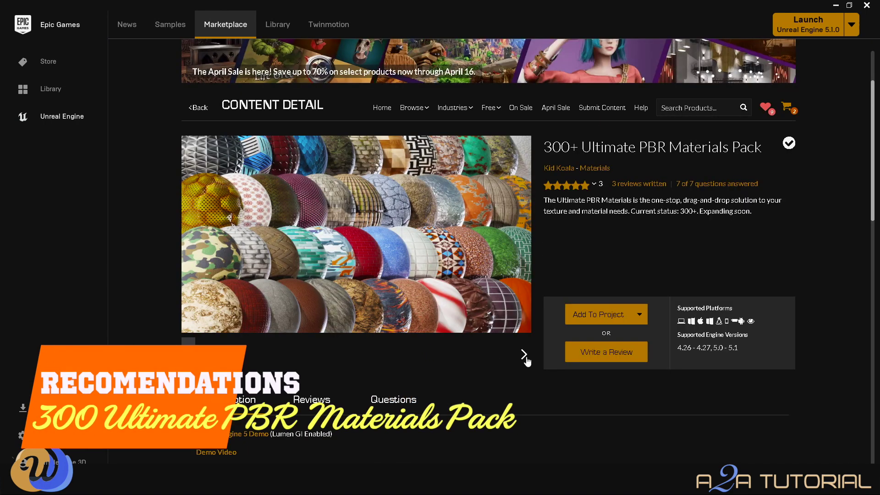
pyautogui.scroll(-2, 336, 408)
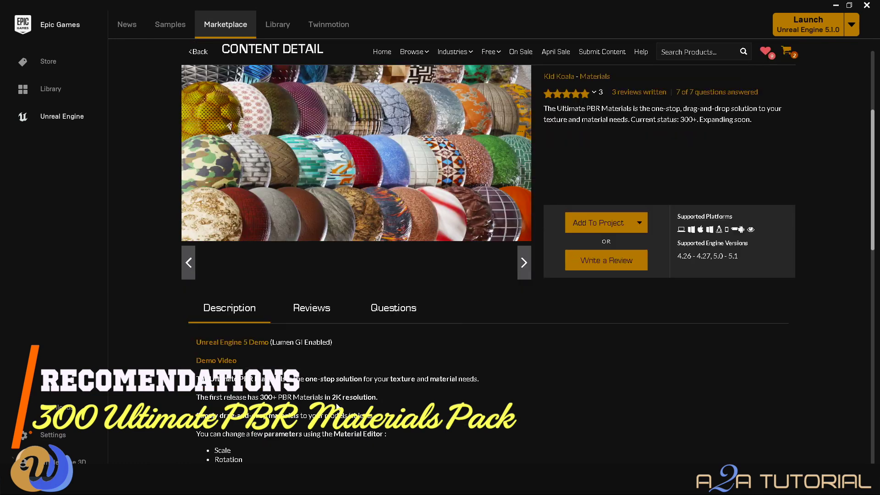
pyautogui.scroll(-5, 337, 407)
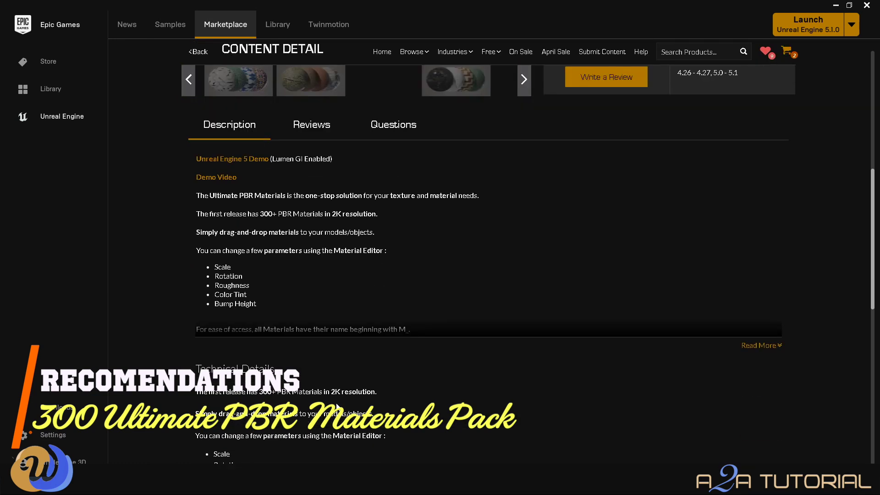
pyautogui.scroll(1, 336, 407)
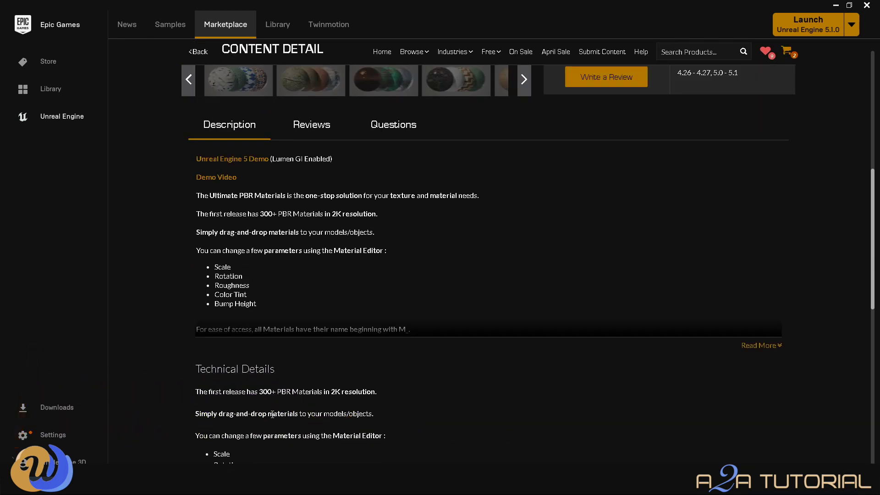
# Step: Examine the technical details and material contents list of the 300+ Ultimate PBR Materials Pack
pyautogui.scroll(-8, 272, 414)
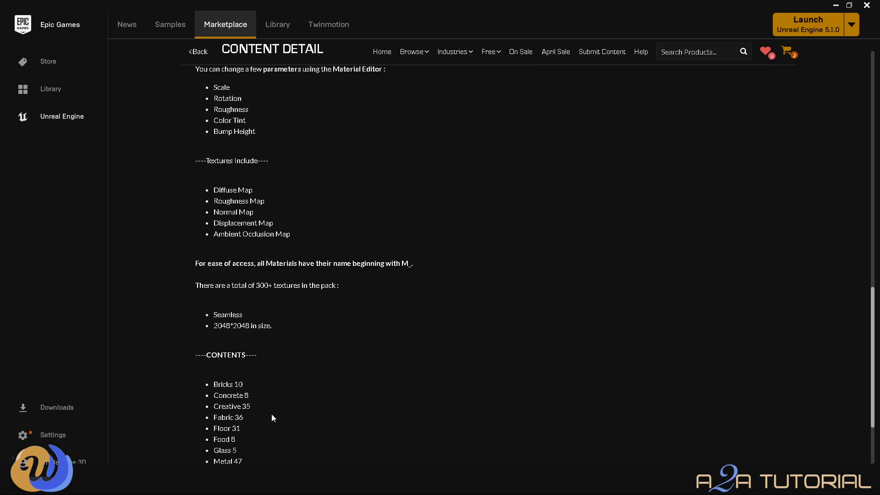
pyautogui.scroll(-3, 271, 413)
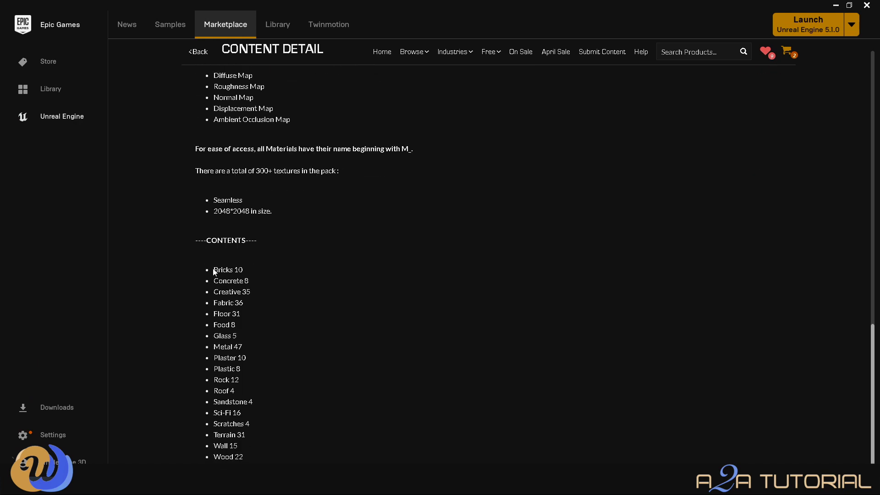
pyautogui.moveTo(214, 271); pyautogui.dragTo(248, 310)
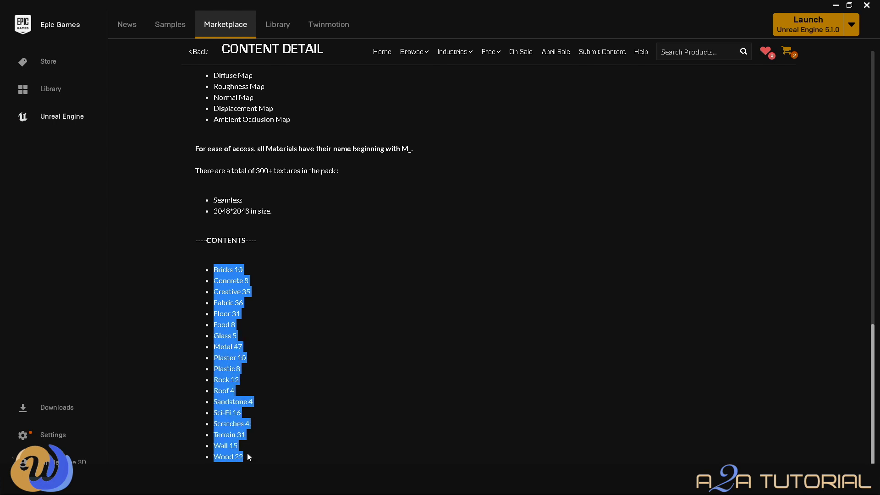
pyautogui.click(317, 257)
pyautogui.scroll(12, 317, 257)
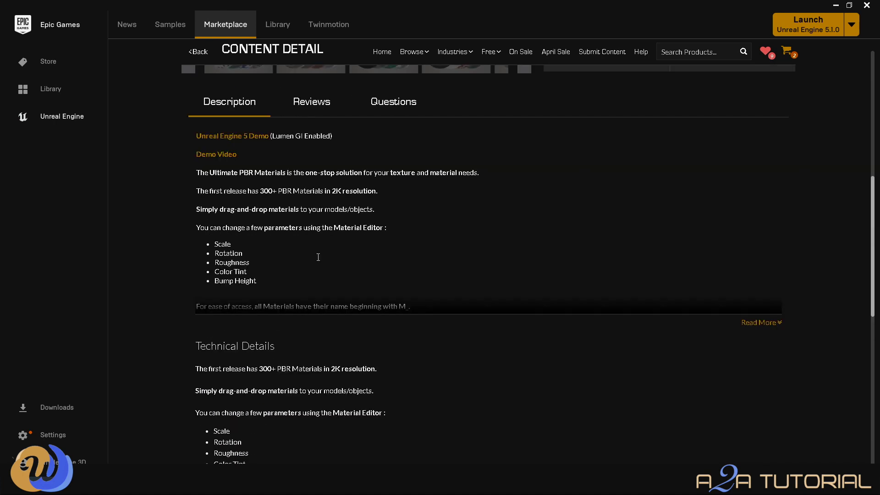
pyautogui.scroll(3, 318, 257)
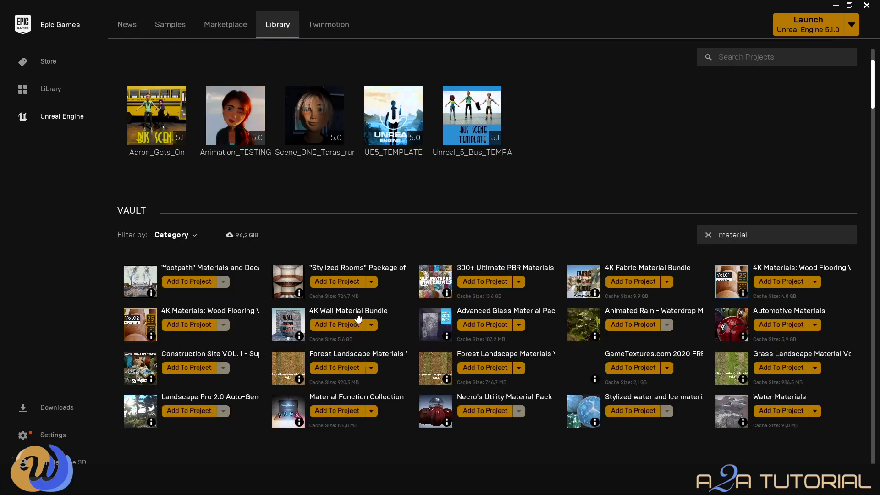
# Step: View the details of the 4K Wall Material Bundle and the Advanced Glass Material Pack from the Vault
pyautogui.click(353, 312)
pyautogui.scroll(-4, 359, 373)
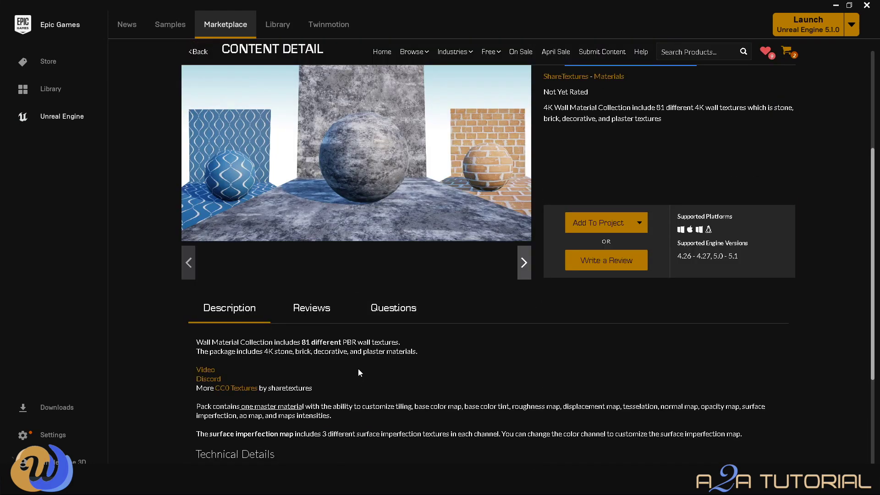
pyautogui.scroll(-3, 359, 372)
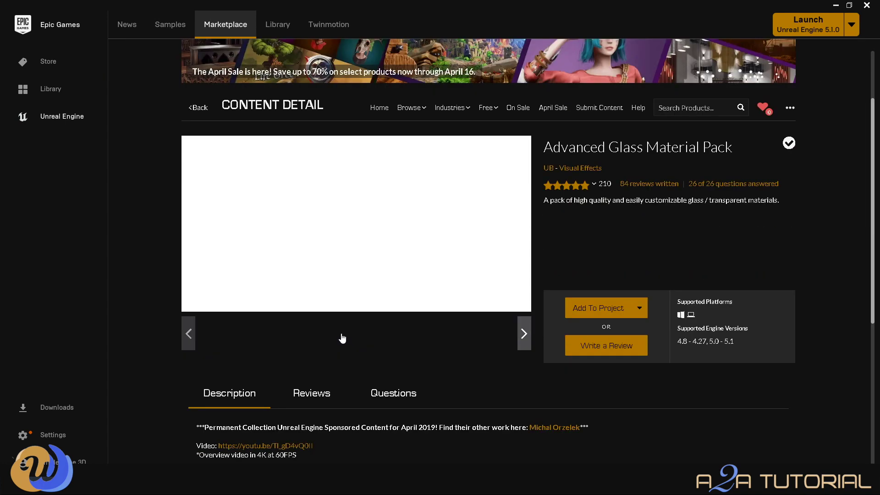
pyautogui.scroll(-2, 342, 338)
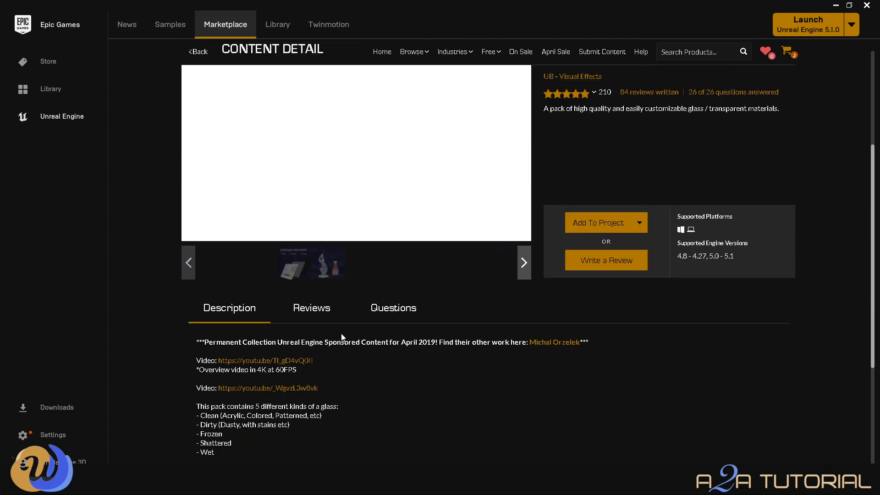
pyautogui.scroll(2, 342, 337)
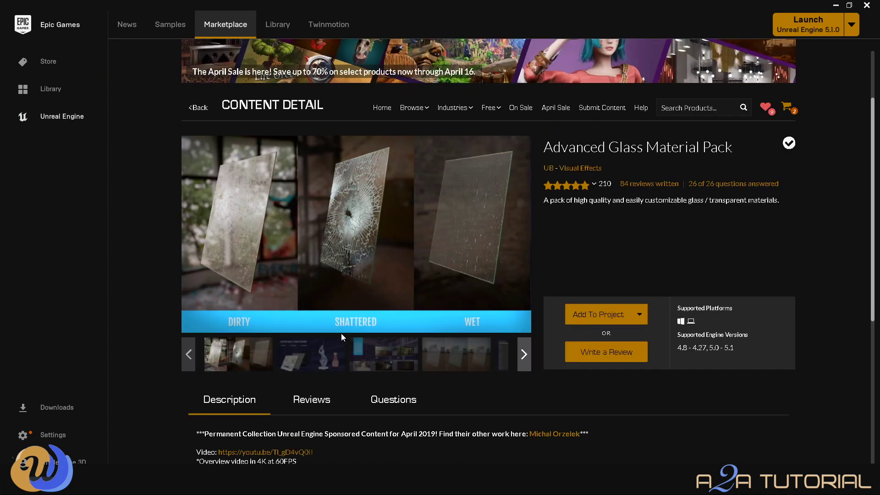
# Step: View the preview images of the Advanced Glass Material Pack and leave its content page
pyautogui.scroll(-1, 341, 338)
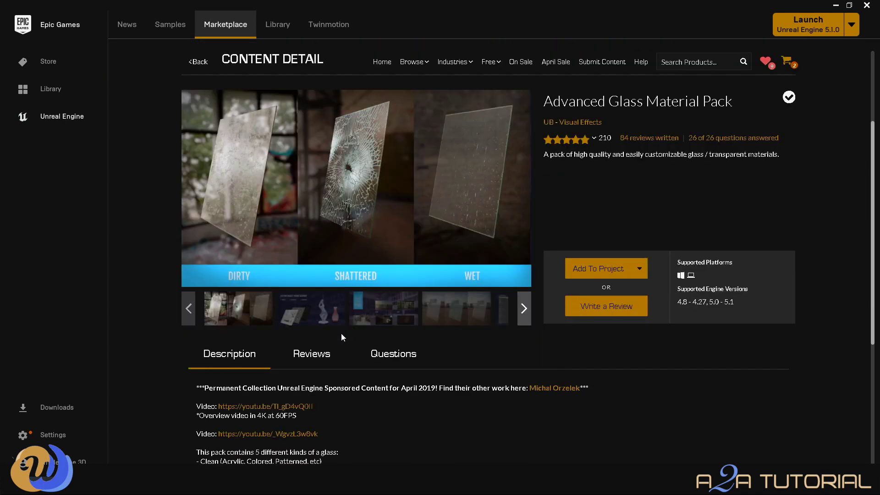
pyautogui.click(321, 318)
pyautogui.click(369, 321)
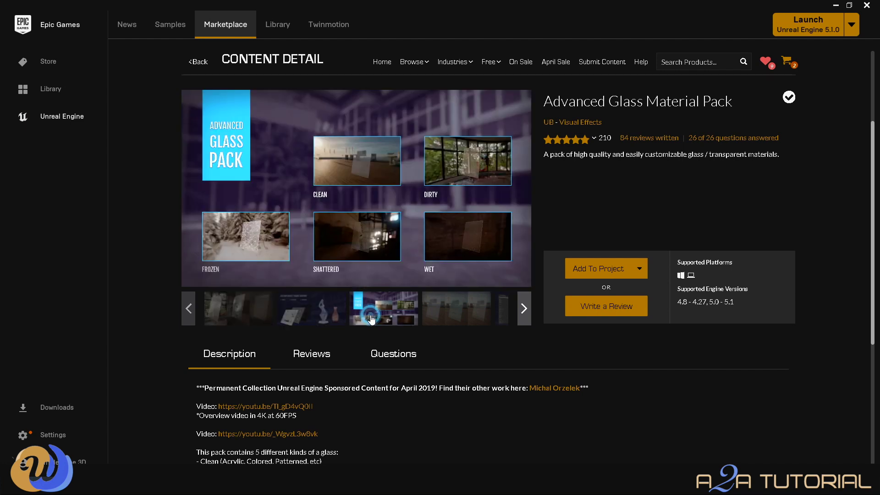
pyautogui.click(444, 320)
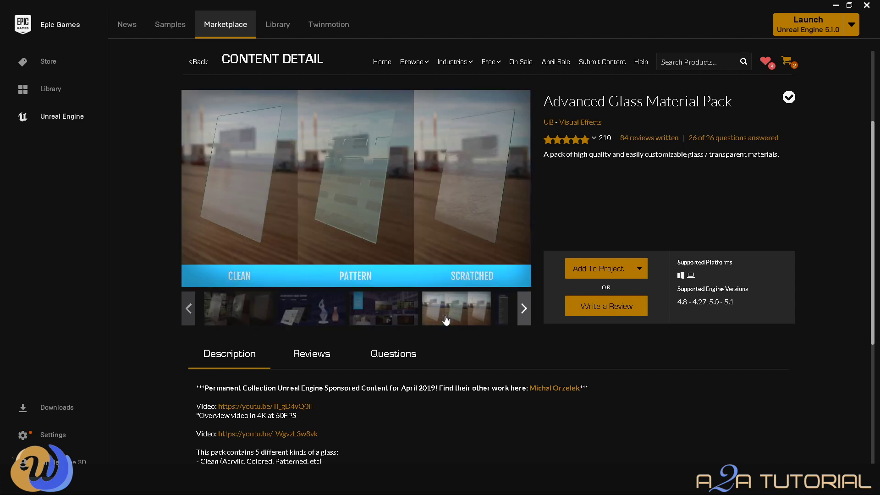
pyautogui.click(198, 61)
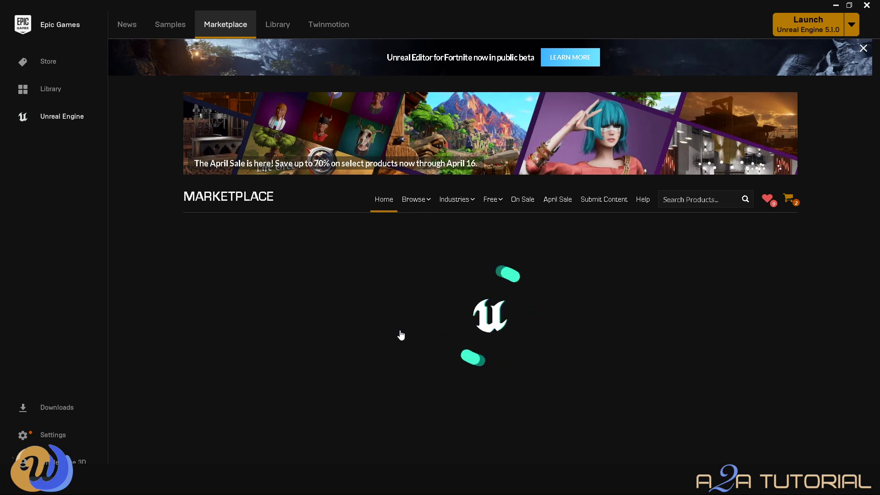
# Step: Search the library Vault for "effects" and view the Infinity Blade: Effects content page
pyautogui.click(276, 24)
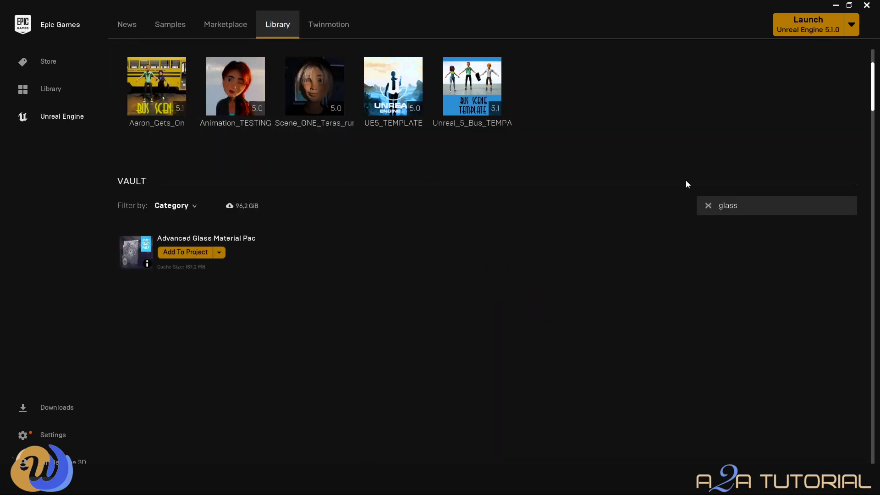
pyautogui.doubleClick(749, 207)
pyautogui.write('effe')
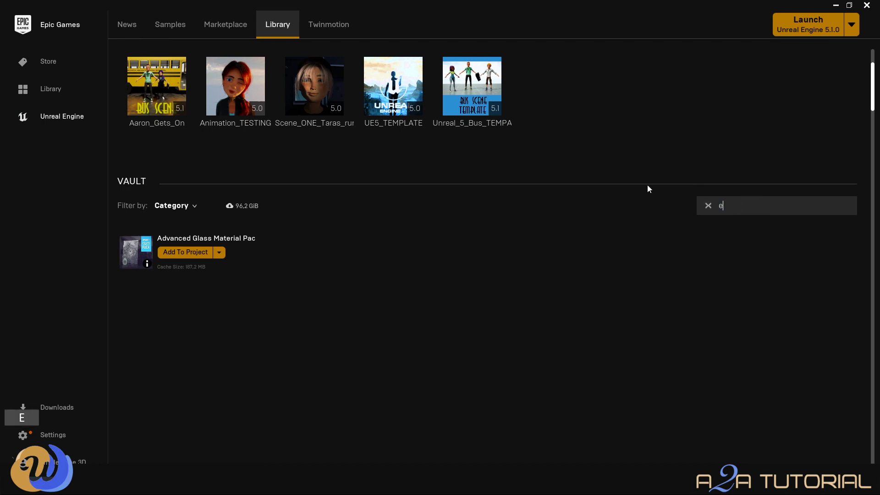
pyautogui.write('cts')
pyautogui.press('Return')
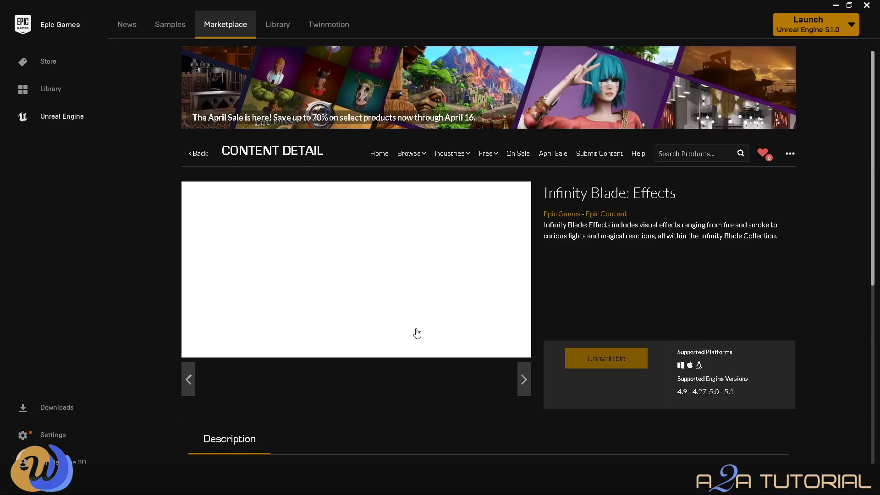
# Step: Look through the preview images of the Infinity Blade: Effects pack
pyautogui.scroll(-2, 417, 333)
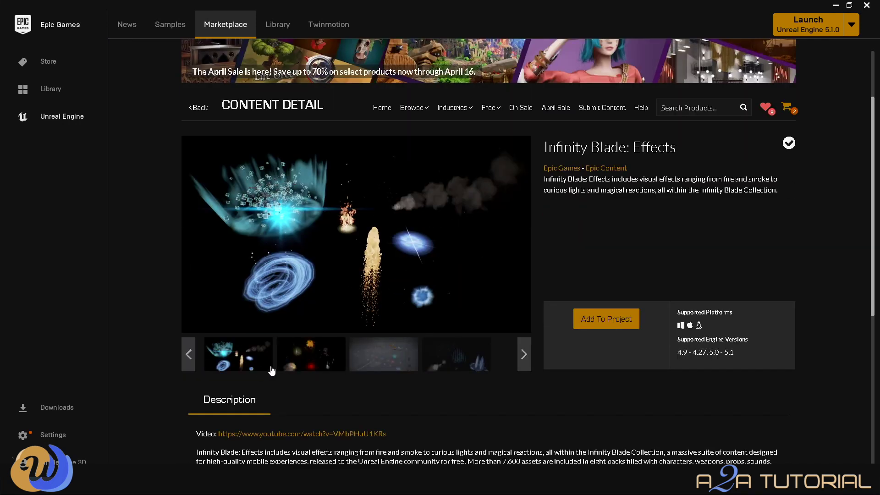
pyautogui.click(312, 360)
pyautogui.click(384, 362)
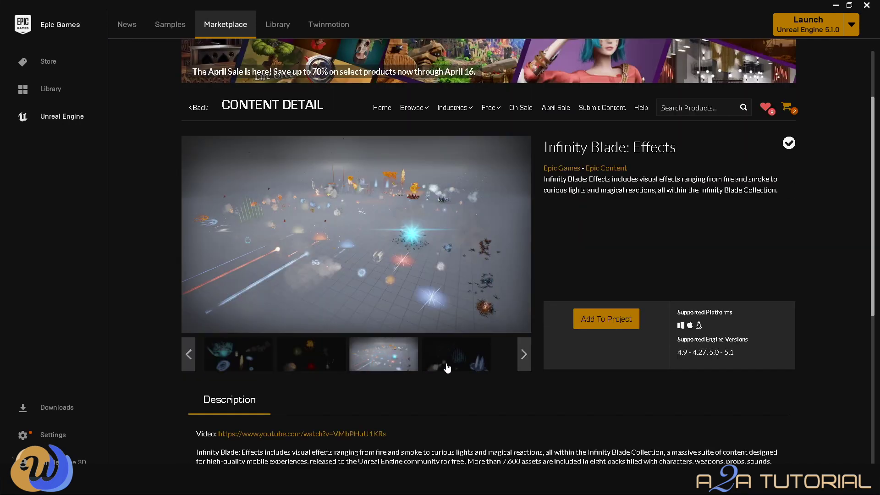
pyautogui.click(477, 363)
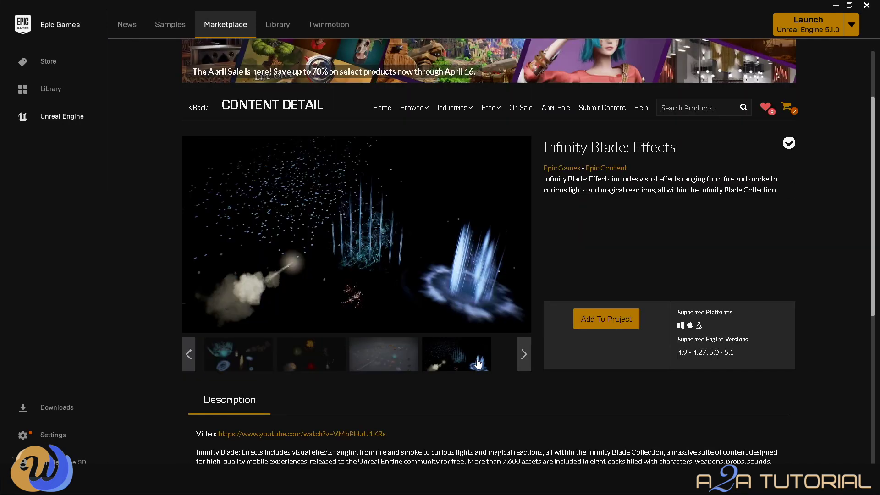
pyautogui.scroll(2, 478, 363)
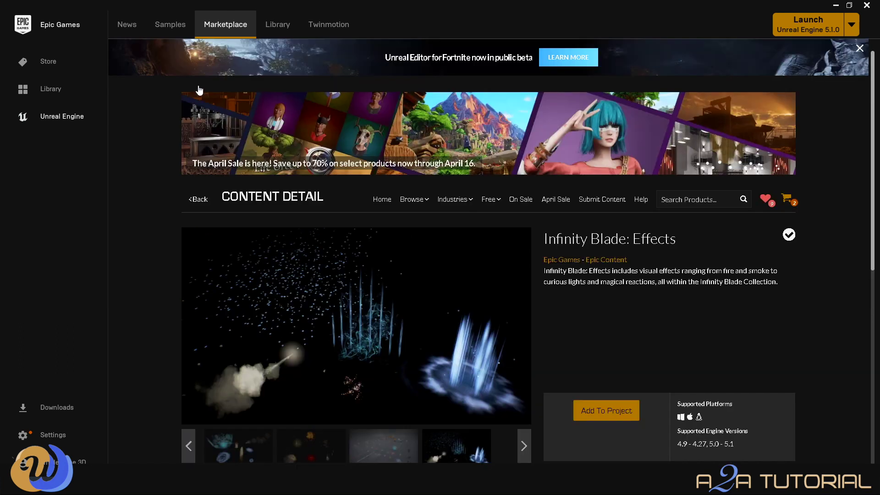
# Step: View the Twinmotion page and the list of engine versions that can be launched from the library
pyautogui.click(280, 27)
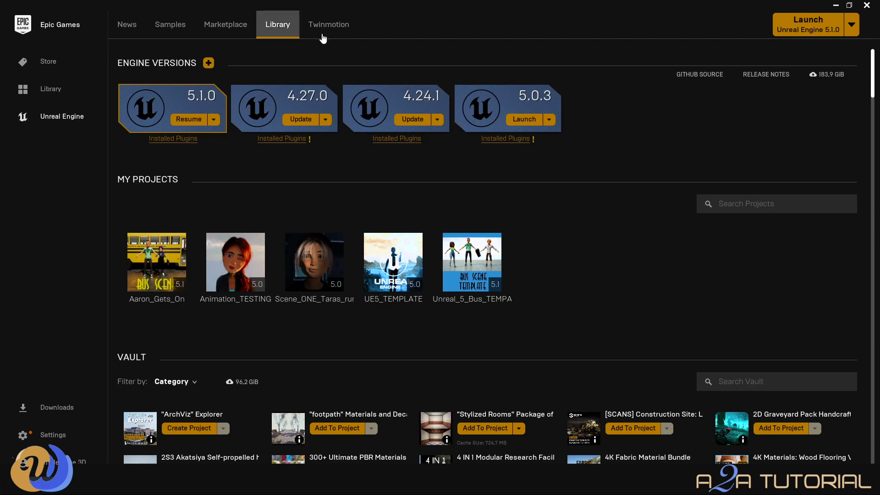
pyautogui.click(324, 28)
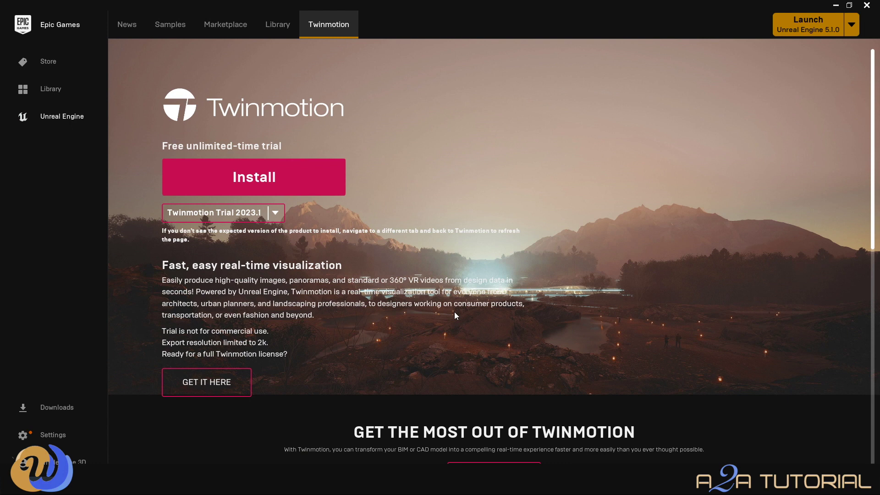
pyautogui.click(281, 30)
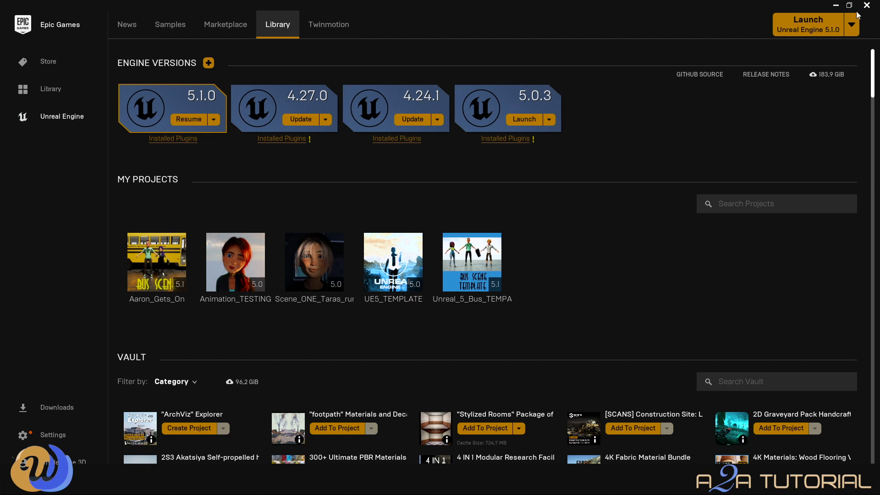
pyautogui.click(851, 27)
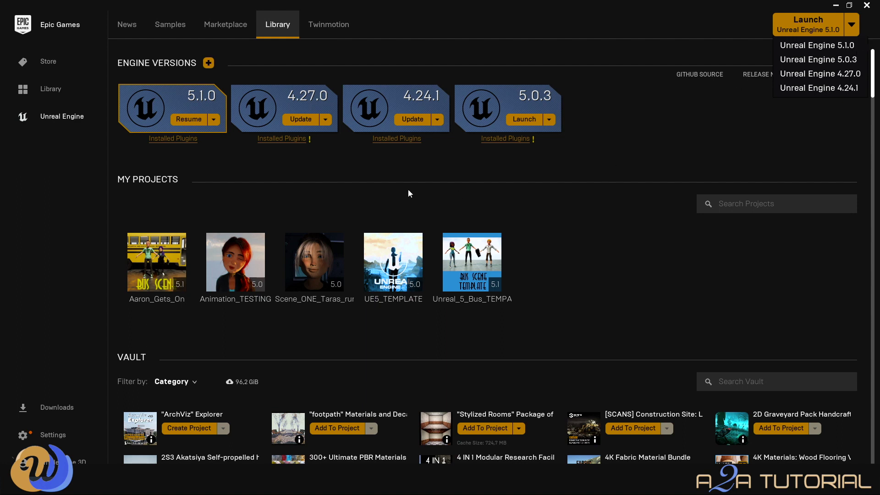
pyautogui.click(510, 164)
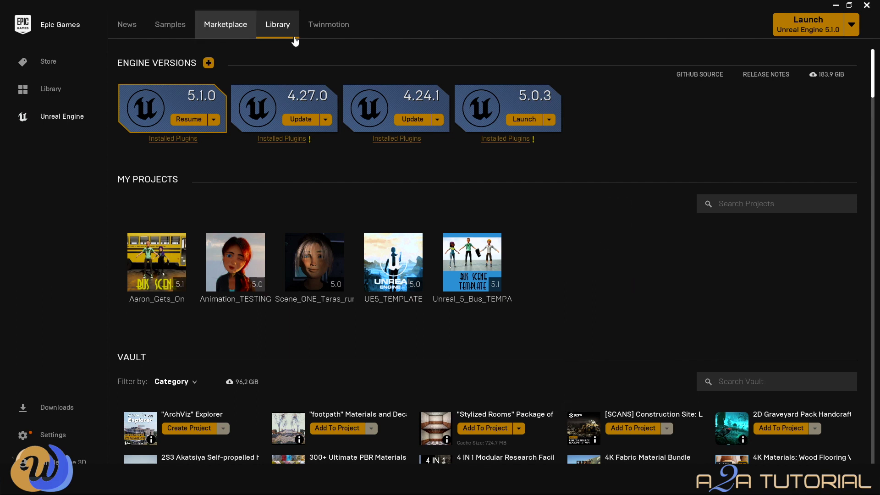
# Step: Minimize the Epic Games Launcher and launch Unreal Engine from its desktop shortcut
pyautogui.click(835, 6)
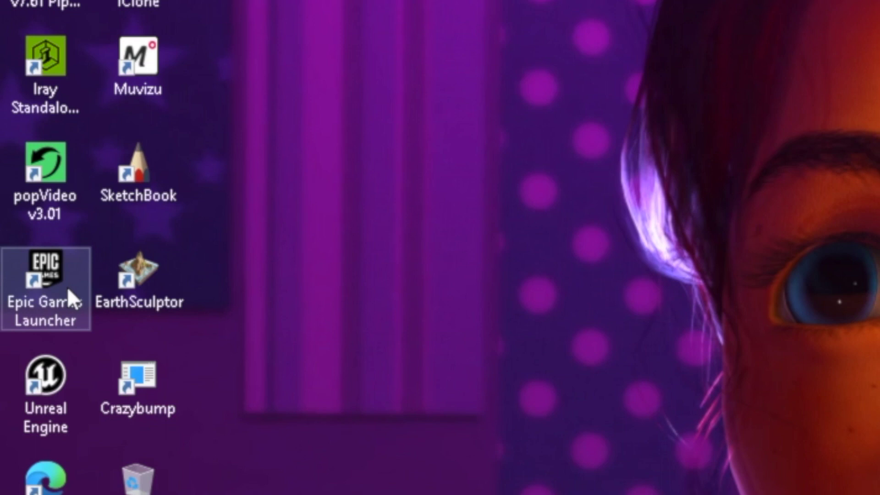
pyautogui.doubleClick(53, 385)
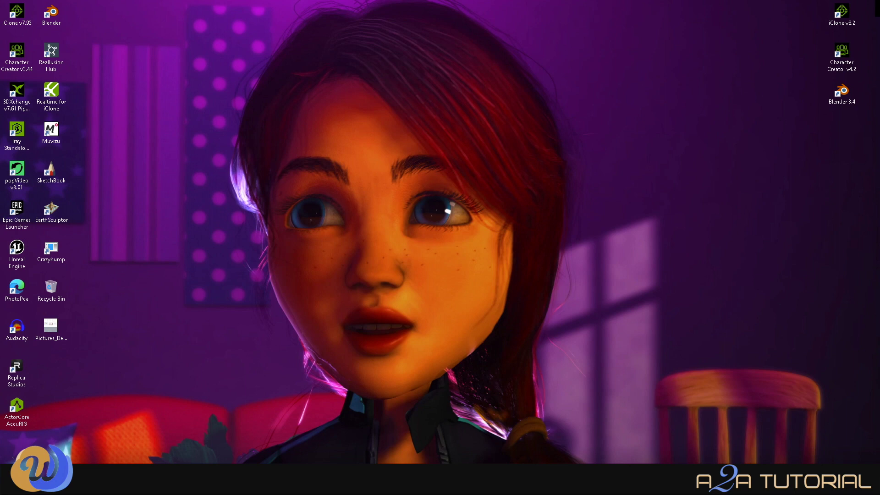
pyautogui.click(638, 75)
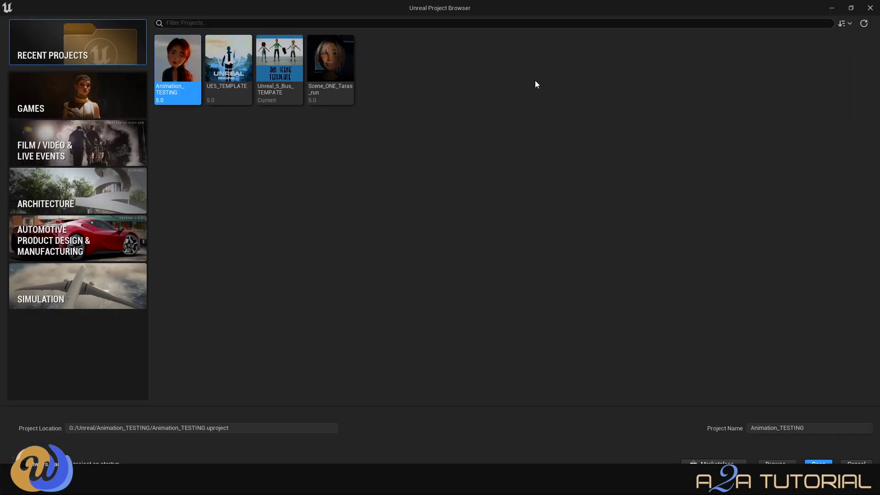
# Step: Choose the Blank template from the Film / Video & Live Events category for a new project
pyautogui.click(336, 76)
pyautogui.click(102, 147)
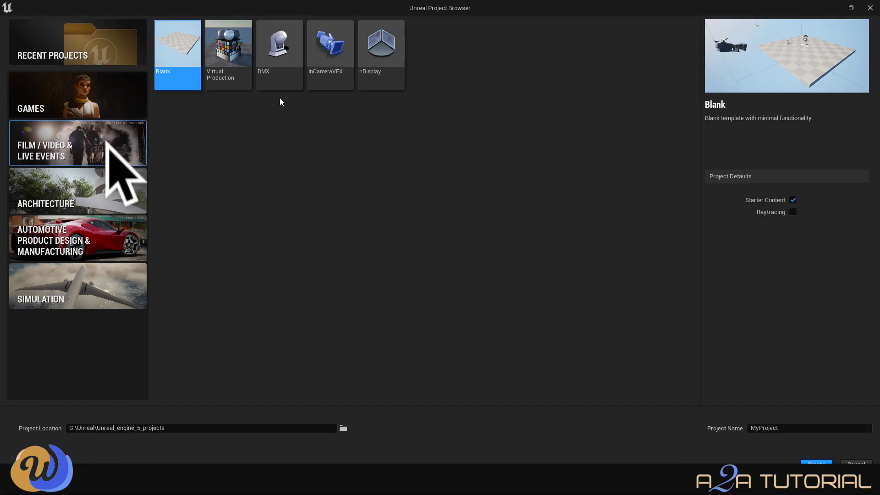
pyautogui.click(190, 57)
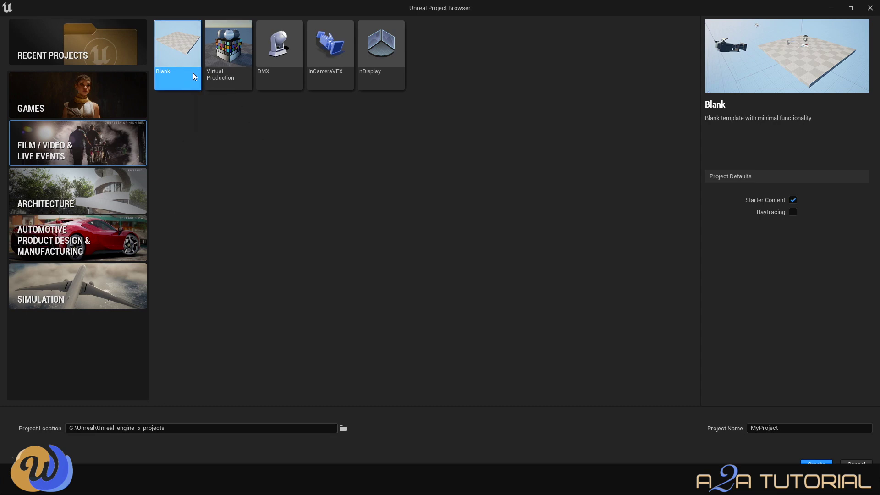
# Step: Name the project School_Hallway and create it
pyautogui.click(796, 428)
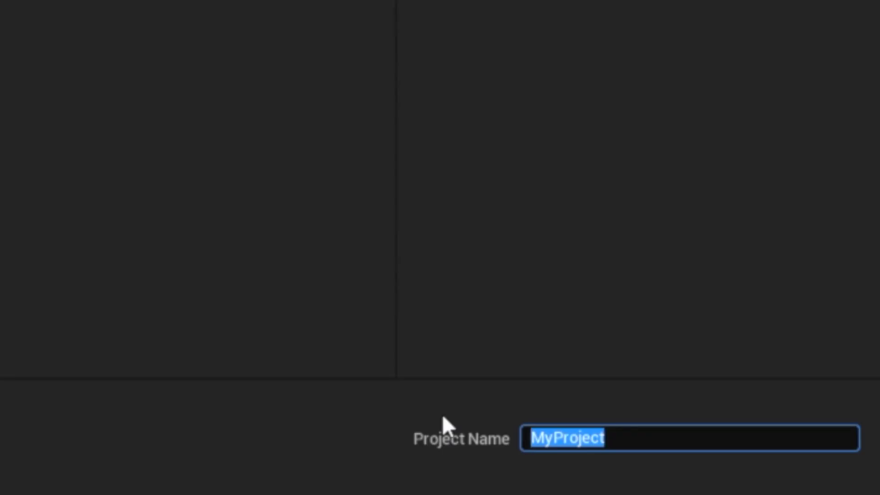
pyautogui.write('School_Hallway')
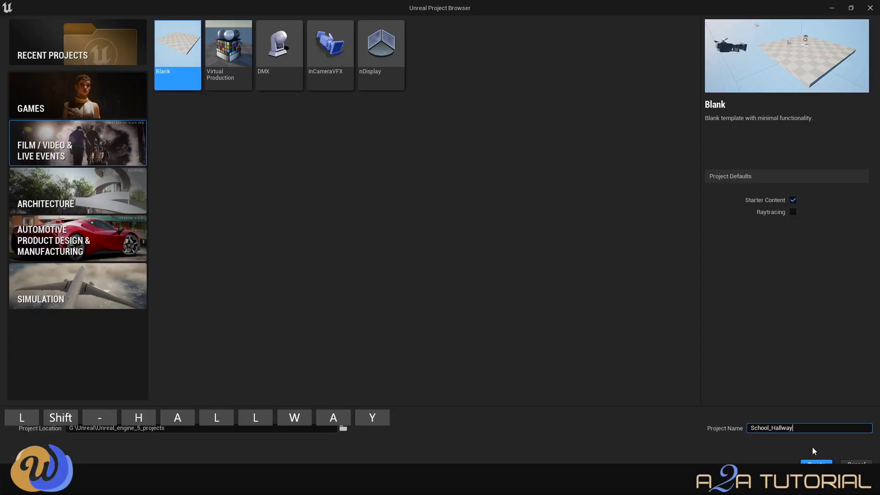
pyautogui.click(816, 462)
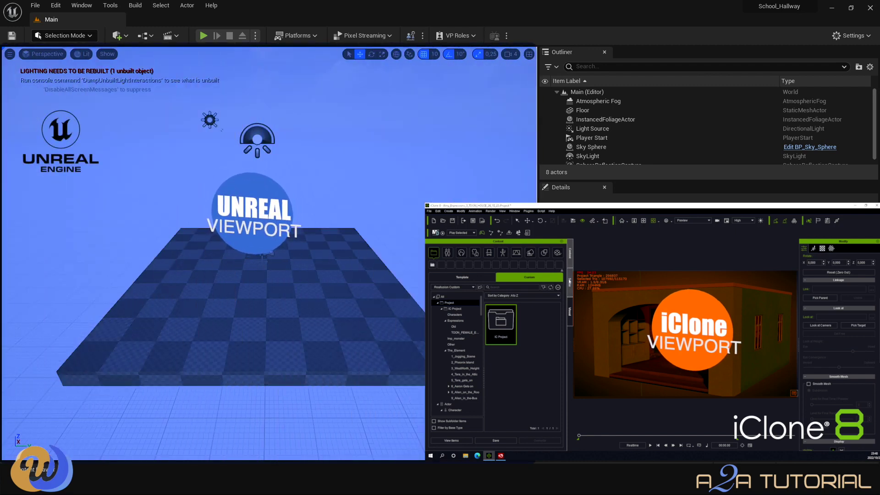
pyautogui.click(570, 279)
pyautogui.click(546, 279)
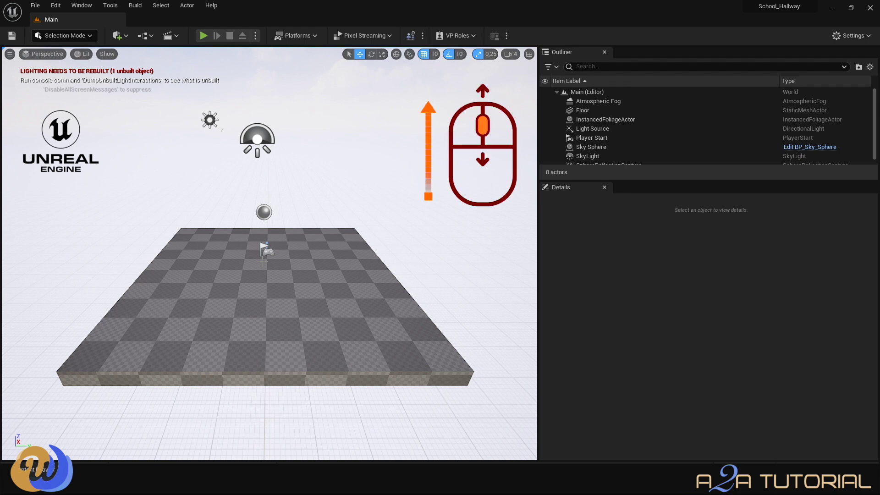
# Step: Zoom the viewport in on the checkered floor and back out
pyautogui.scroll(5, 269, 253)
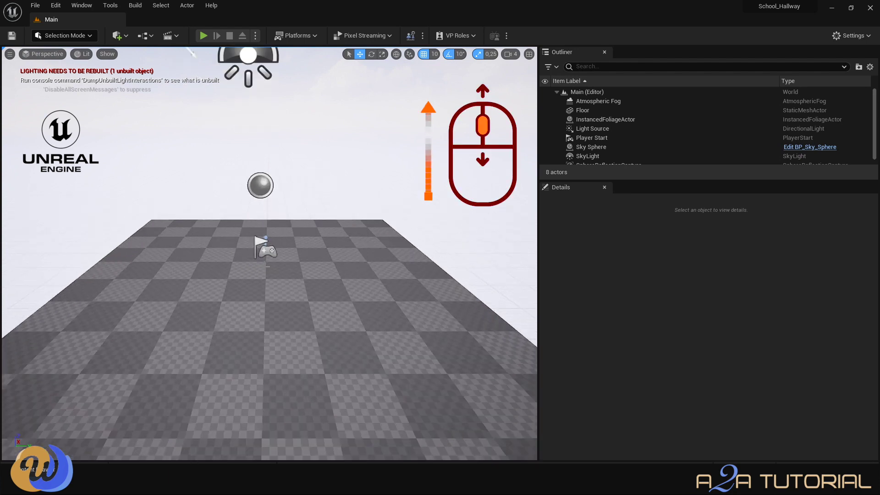
pyautogui.scroll(3, 269, 253)
pyautogui.scroll(-2, 269, 253)
pyautogui.scroll(-5, 269, 254)
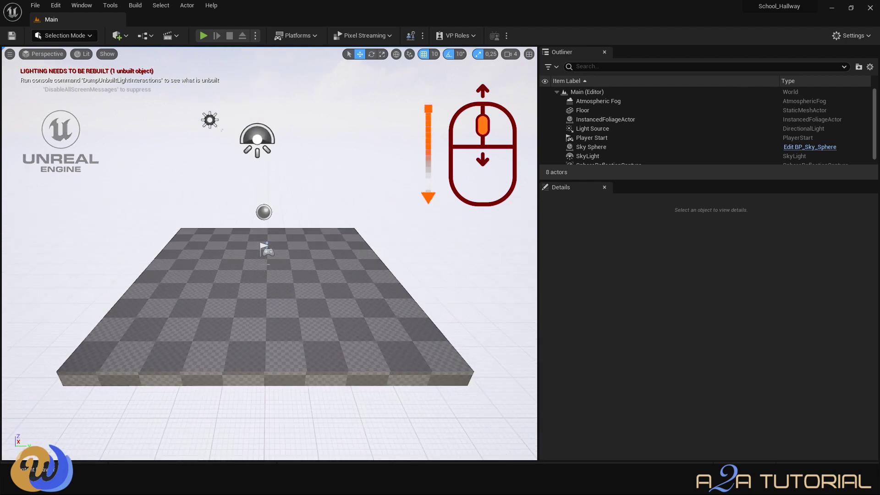
# Step: Orbit the viewport around the floor and reposition the view to frame the sky and light actors
pyautogui.press('x')
pyautogui.moveTo(265, 261)
pyautogui.mouseDown()
pyautogui.moveTo(371, 261)
pyautogui.moveTo(257, 257)
pyautogui.moveTo(371, 257)
pyautogui.moveTo(275, 247)
pyautogui.mouseUp()
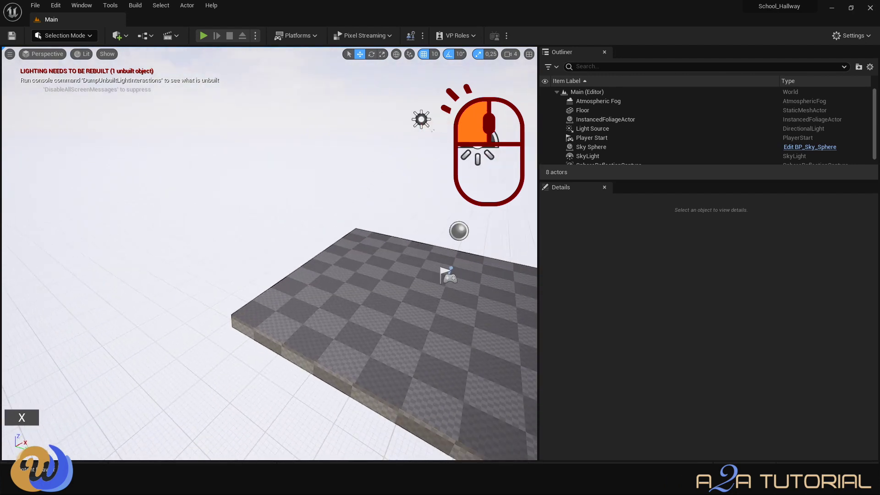
pyautogui.moveTo(270, 252); pyautogui.dragTo(269, 299)
pyautogui.scroll(-3, 301, 178)
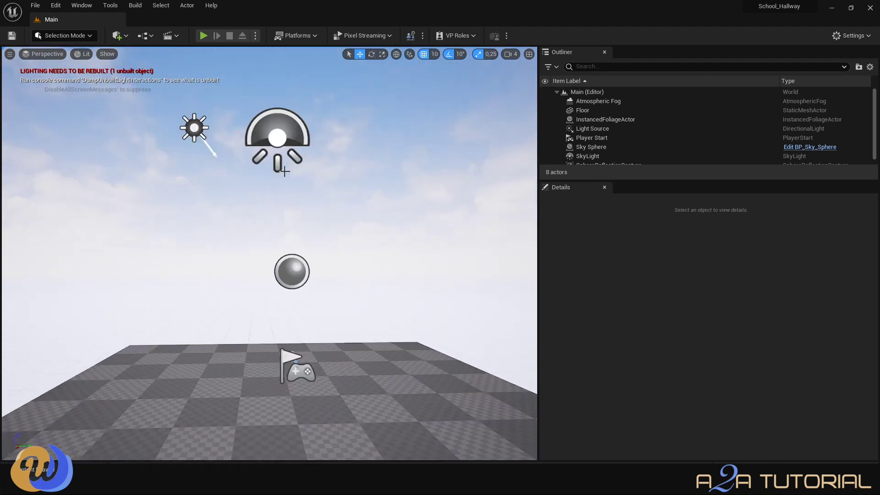
# Step: Enlarge the Outliner to list all scene actors and clear the SphereReflectionCapture selection
pyautogui.click(669, 163)
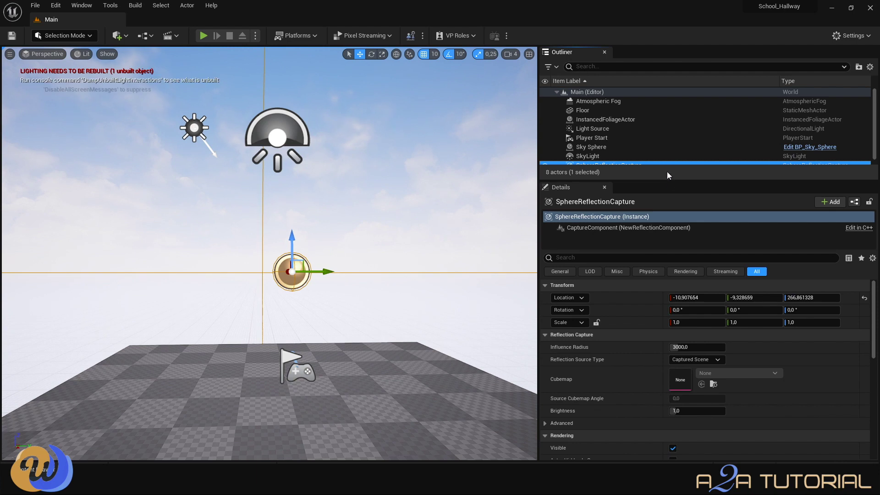
pyautogui.moveTo(653, 179); pyautogui.dragTo(648, 259)
pyautogui.click(615, 91)
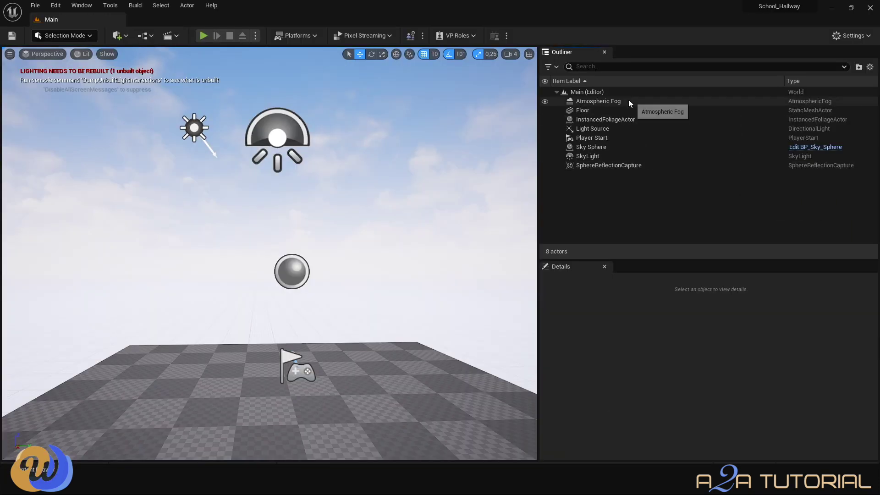
# Step: Examine the Atmospheric Fog actor's properties and select the Floor actor to show its details
pyautogui.click(493, 110)
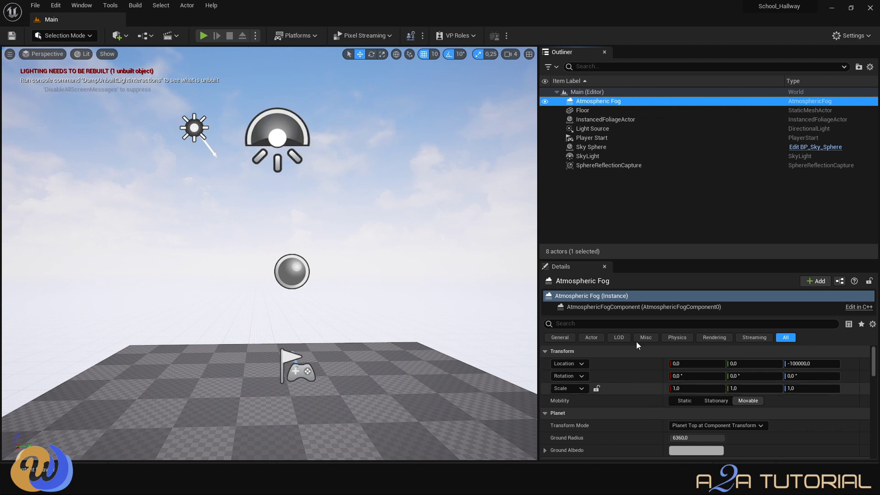
pyautogui.scroll(-1, 631, 371)
pyautogui.scroll(-10, 632, 370)
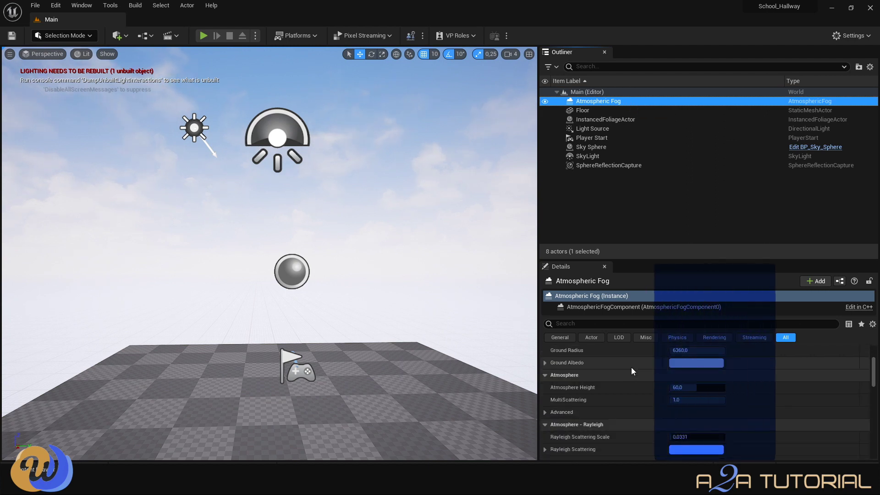
pyautogui.scroll(-3, 631, 367)
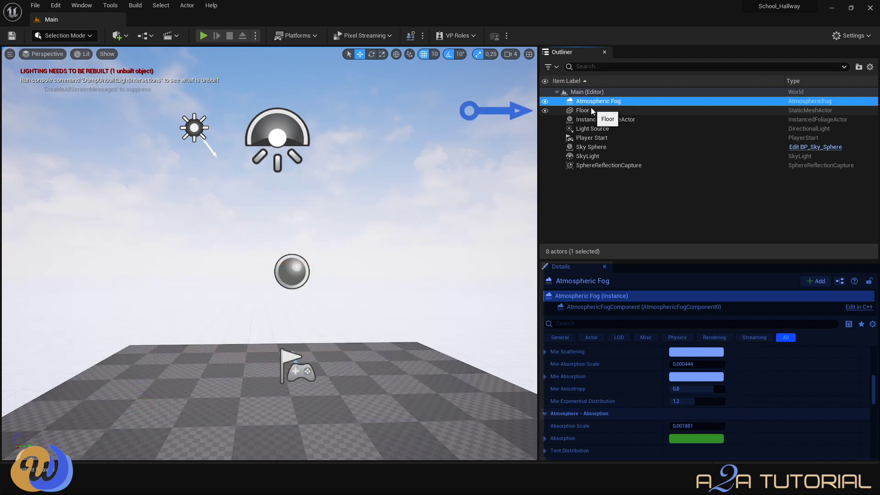
pyautogui.click(590, 109)
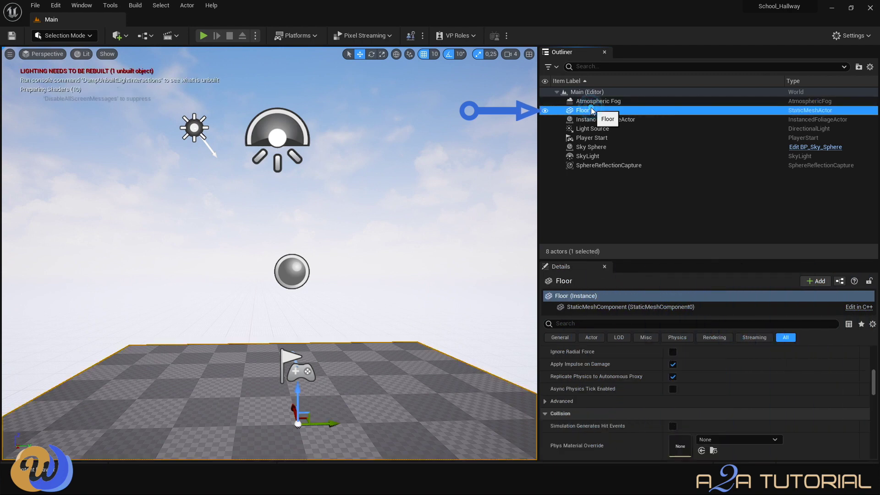
# Step: Move the Floor actor with the translate gizmo to about X -10, Y 20, Z 40
pyautogui.scroll(-4, 421, 380)
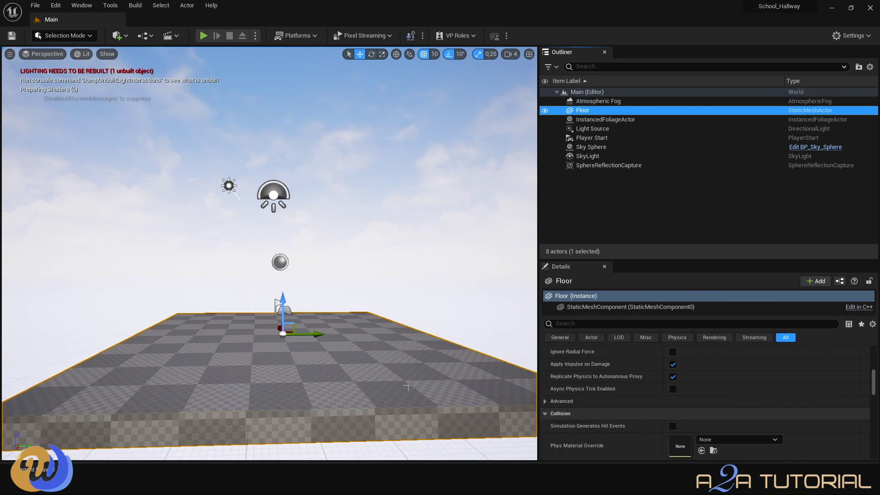
pyautogui.moveTo(383, 398); pyautogui.dragTo(375, 422, button='right')
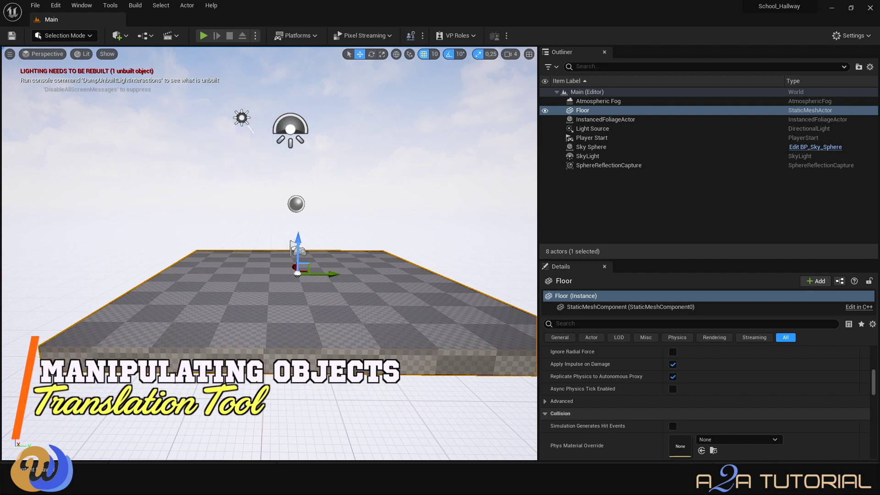
pyautogui.press('f')
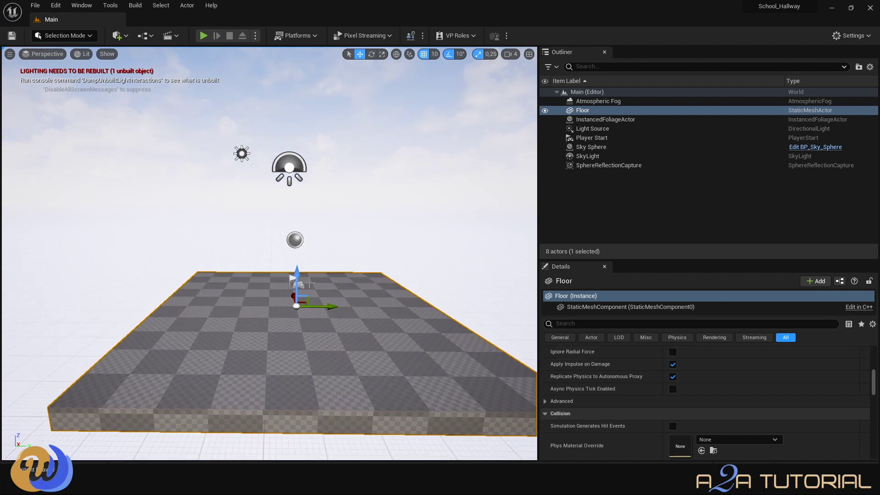
pyautogui.moveTo(298, 273)
pyautogui.mouseDown()
pyautogui.moveTo(298, 243)
pyautogui.moveTo(298, 269)
pyautogui.mouseUp()
pyautogui.moveTo(317, 301); pyautogui.dragTo(326, 317)
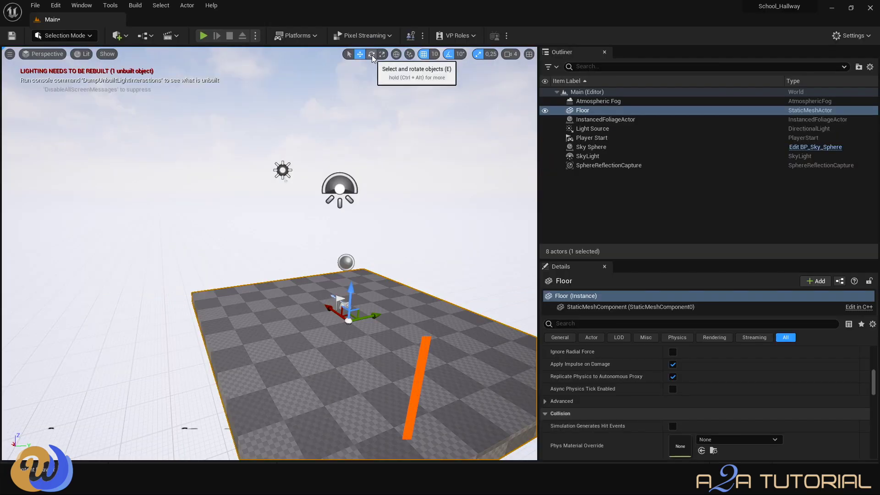
# Step: Try rotating the Floor with the Rotate tool and set the rotation snap angle to 5°
pyautogui.click(372, 54)
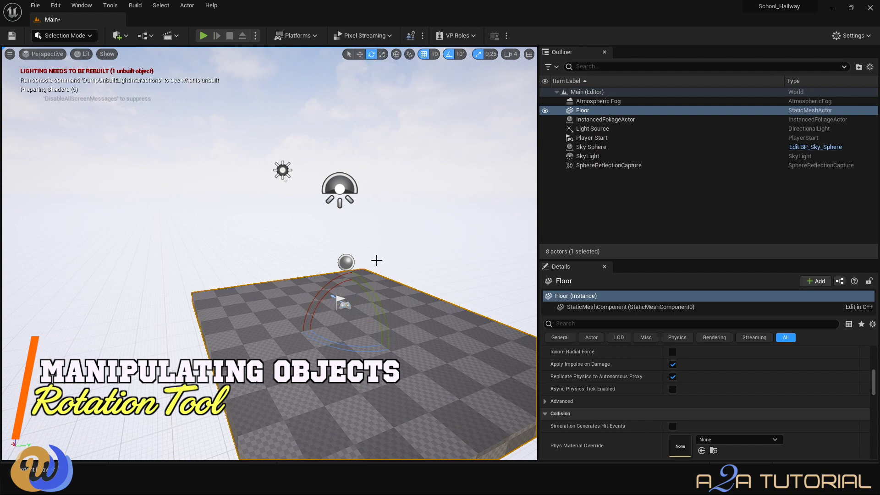
pyautogui.moveTo(335, 281); pyautogui.dragTo(355, 263)
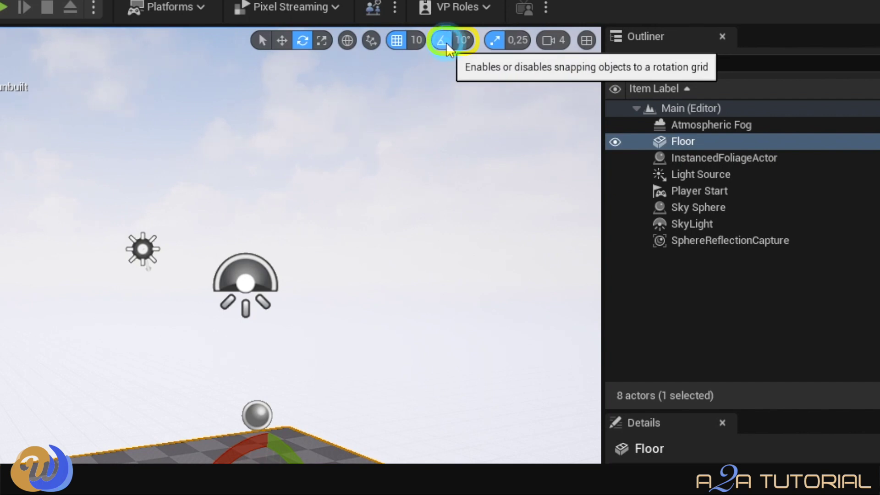
pyautogui.click(450, 41)
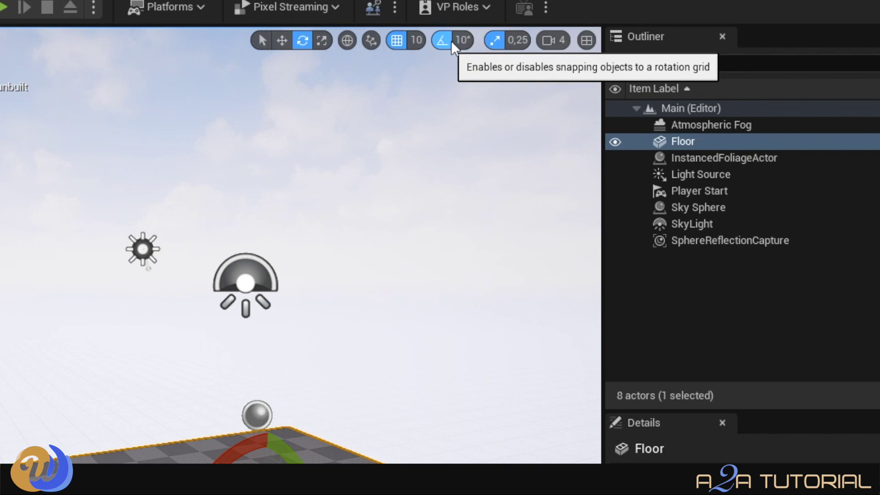
pyautogui.click(462, 41)
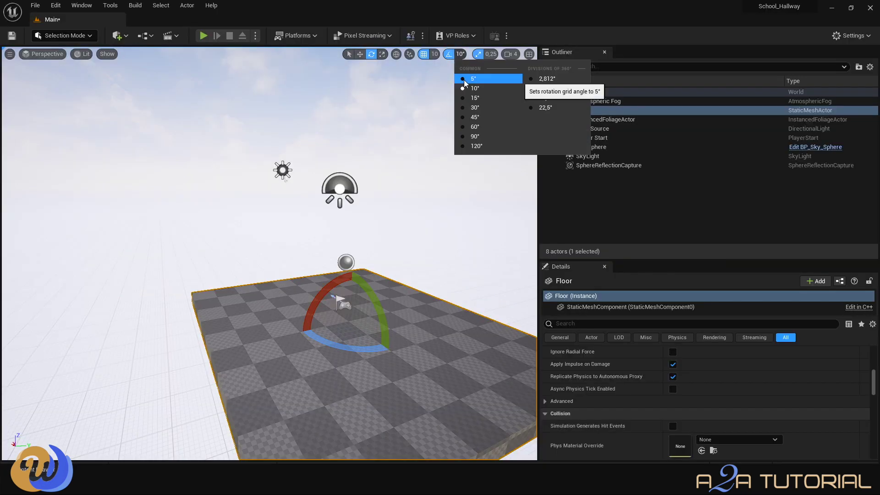
pyautogui.click(464, 80)
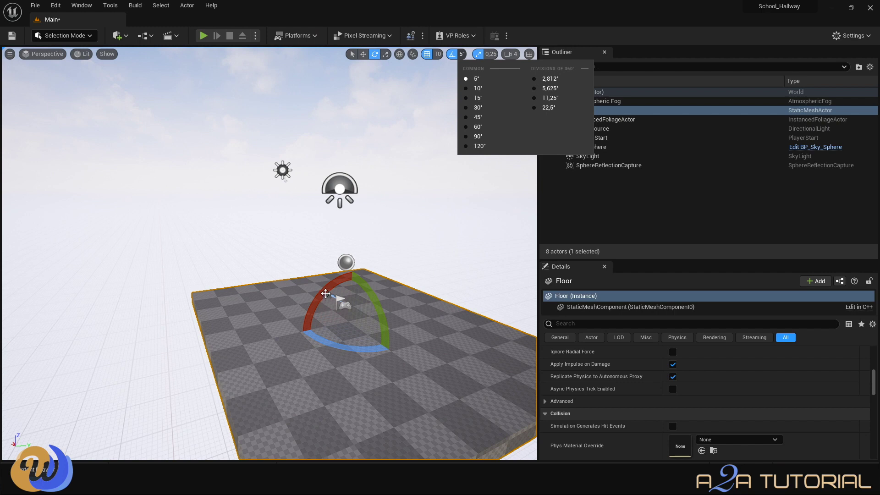
# Step: Test the Floor's rotation with 5° snapping and enlarge the Details area to show its Transform values
pyautogui.moveTo(326, 293)
pyautogui.mouseDown()
pyautogui.moveTo(332, 312)
pyautogui.moveTo(327, 297)
pyautogui.mouseUp()
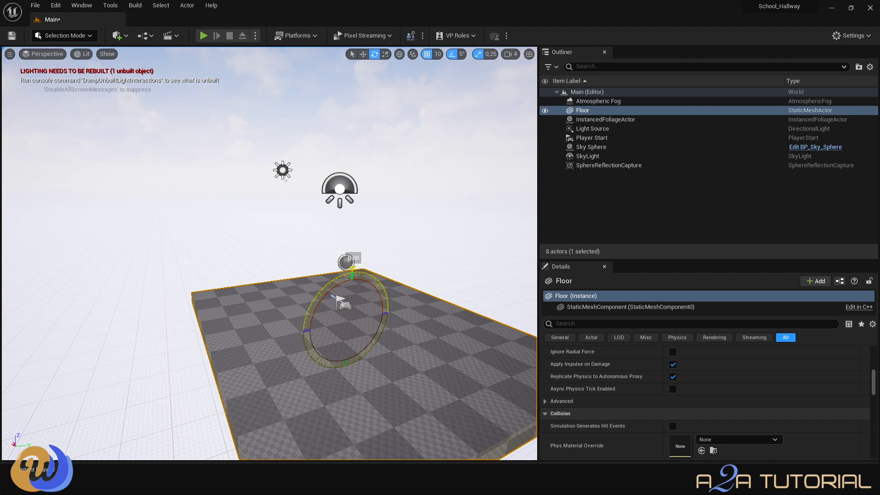
pyautogui.moveTo(327, 298); pyautogui.dragTo(327, 298)
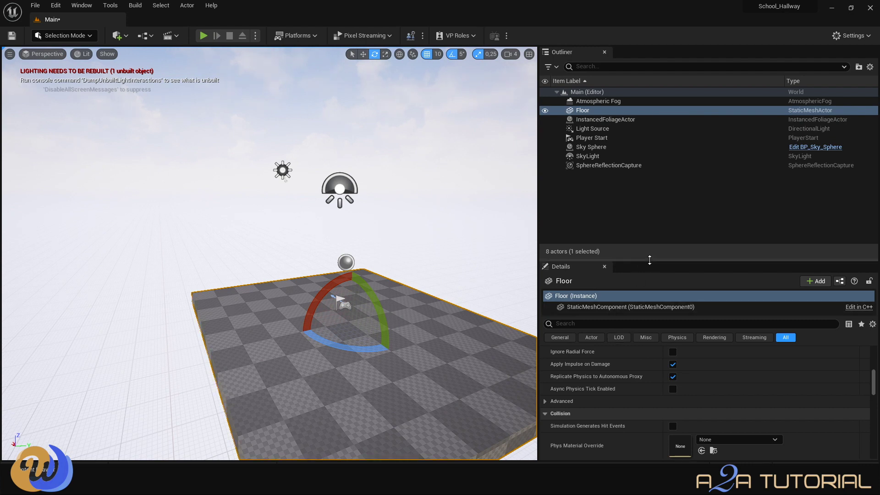
pyautogui.moveTo(648, 259); pyautogui.dragTo(646, 140)
pyautogui.scroll(3, 627, 306)
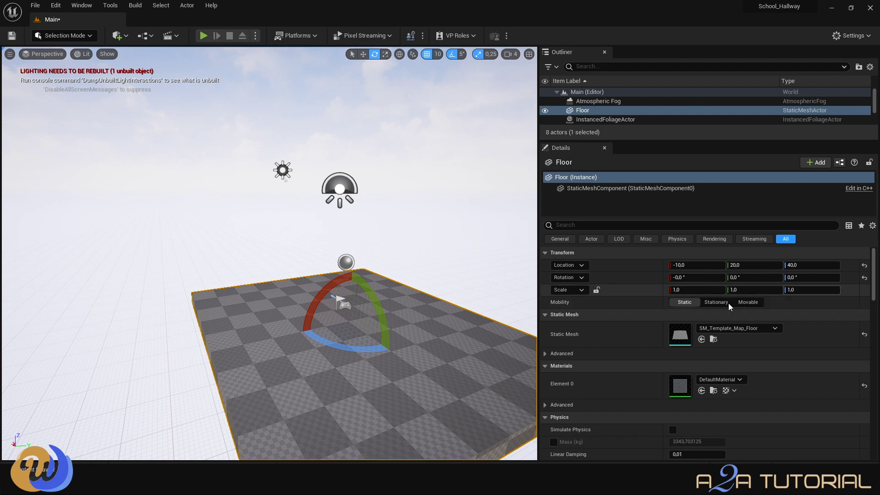
# Step: Rotate the Floor 5° about X with the gizmo, and try exact X rotations of 1°, 2° and finally 0°
pyautogui.moveTo(339, 290); pyautogui.dragTo(343, 300)
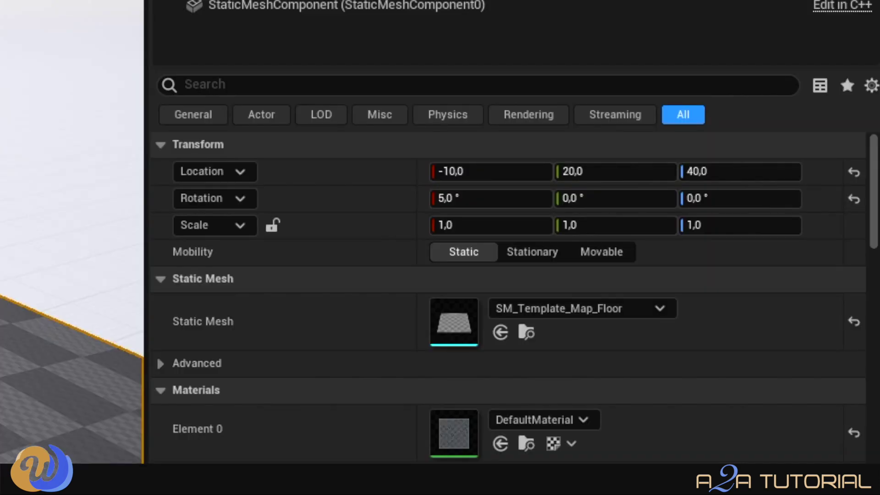
pyautogui.click(452, 196)
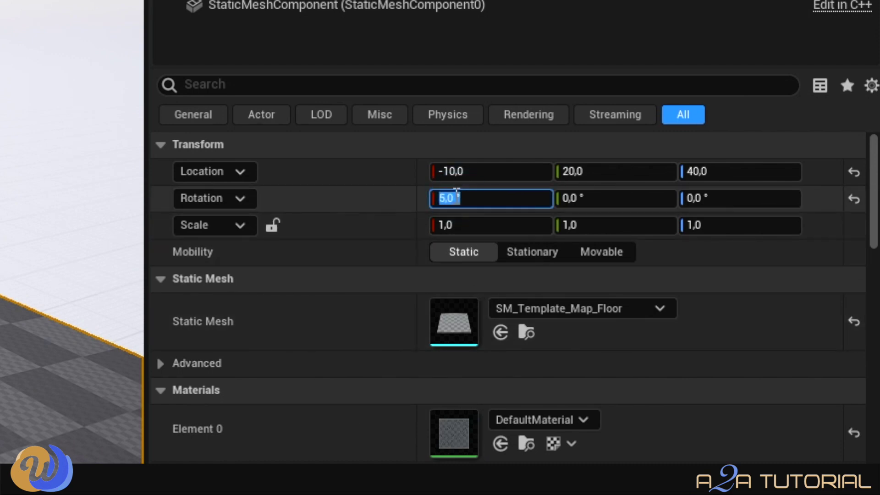
pyautogui.write('1')
pyautogui.press('Return')
pyautogui.write('2')
pyautogui.press('Return')
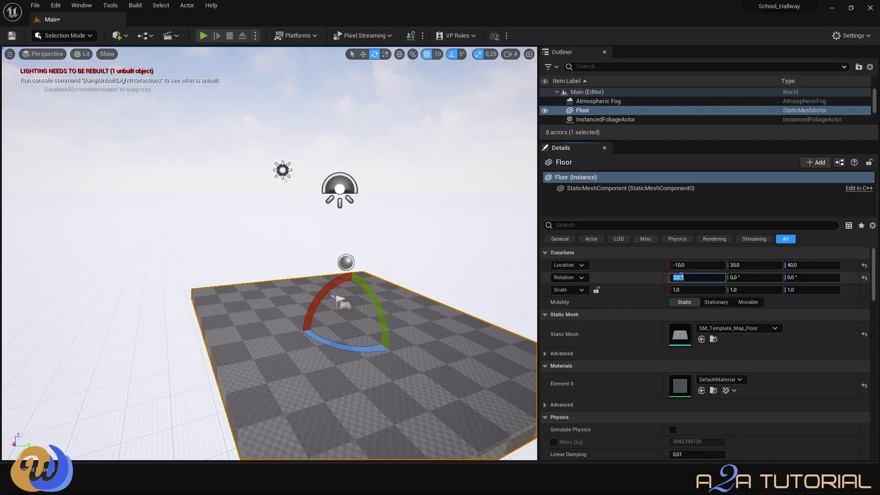
pyautogui.write('0')
pyautogui.press('Return')
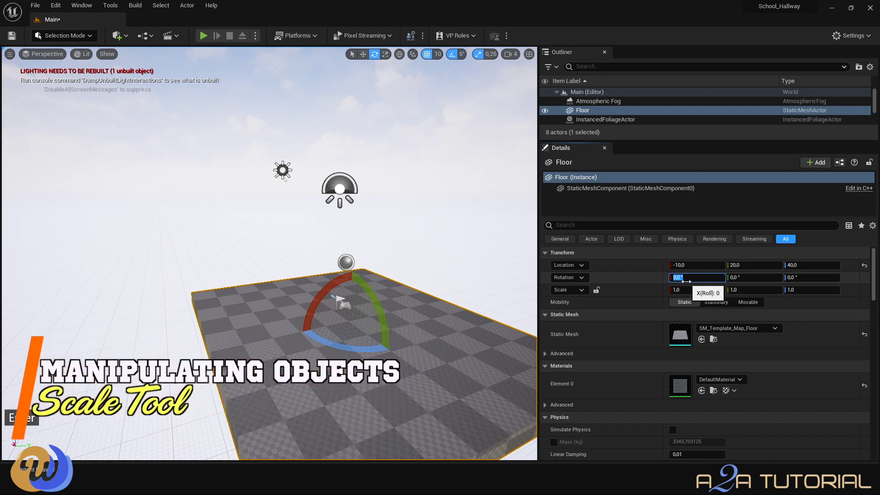
# Step: Try stretching the Floor with the Scale tool's X and Y handles, undoing each change
pyautogui.click(385, 53)
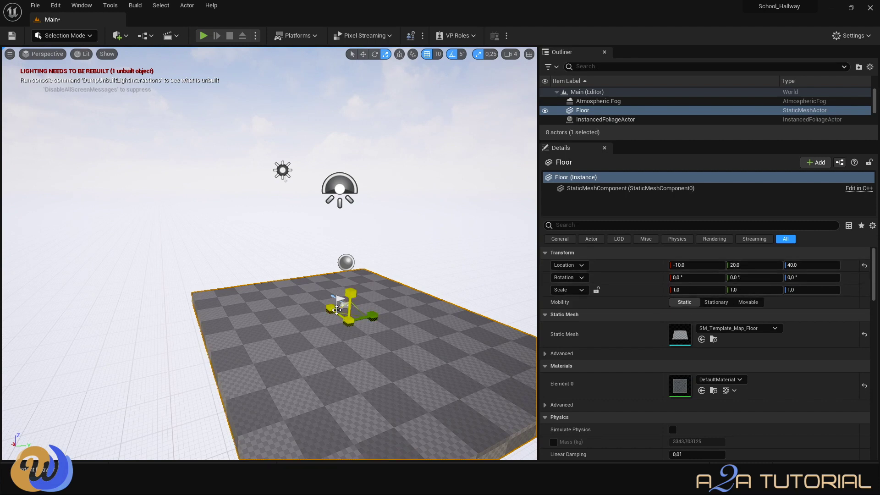
pyautogui.moveTo(331, 308); pyautogui.dragTo(316, 316)
pyautogui.hotkey('ctrl', 'z')
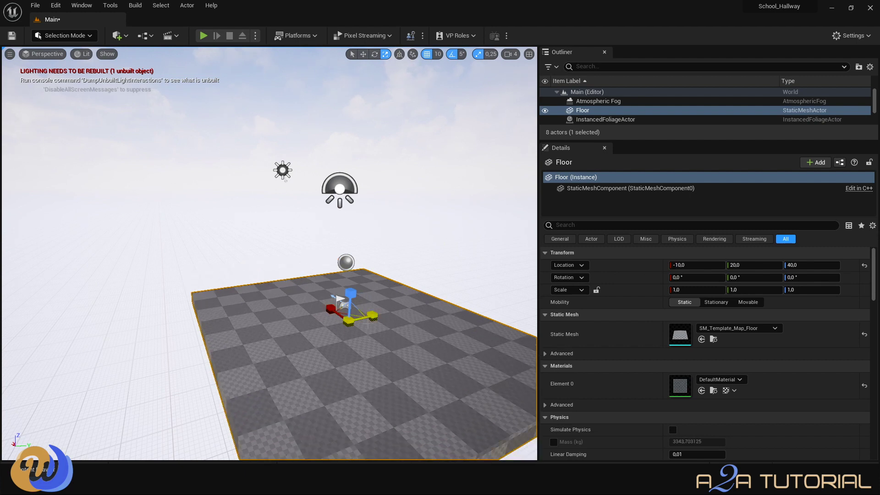
pyautogui.moveTo(372, 317)
pyautogui.mouseDown()
pyautogui.moveTo(398, 325)
pyautogui.moveTo(382, 320)
pyautogui.mouseUp()
pyautogui.hotkey('ctrl', 'z')
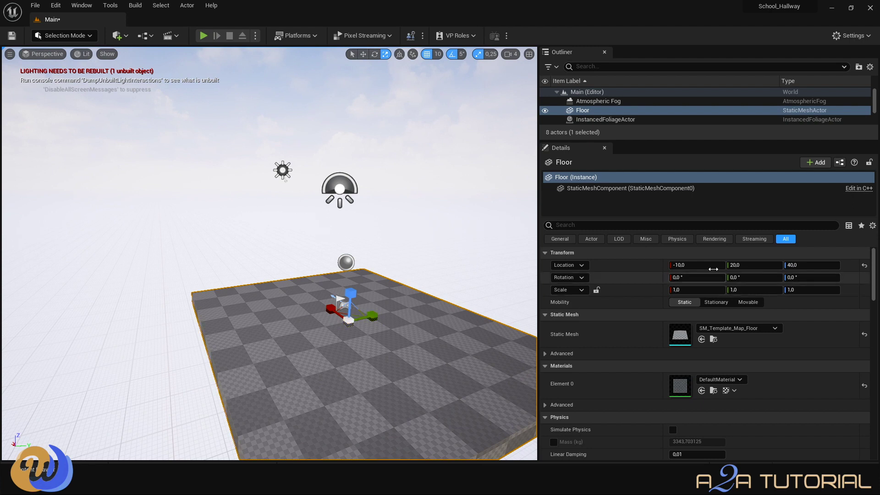
# Step: Set the Floor's Z scale to 5 and its Y scale to 10
pyautogui.click(798, 291)
pyautogui.write('5')
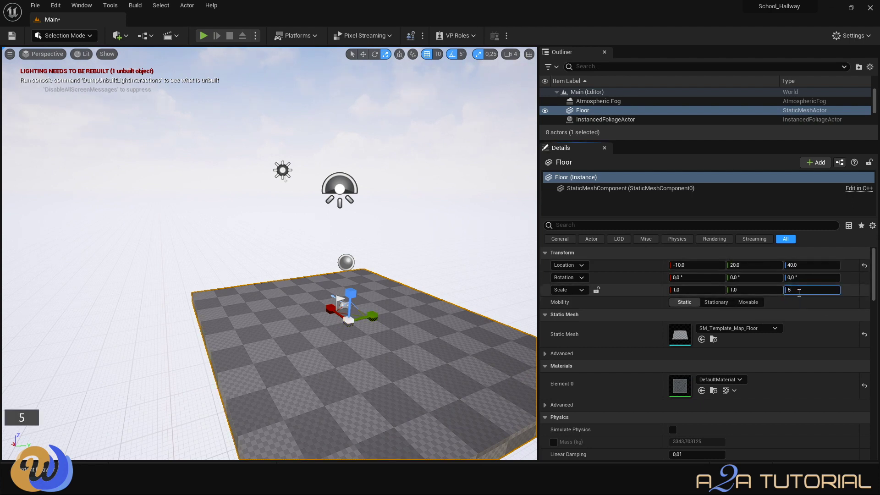
pyautogui.press('Return')
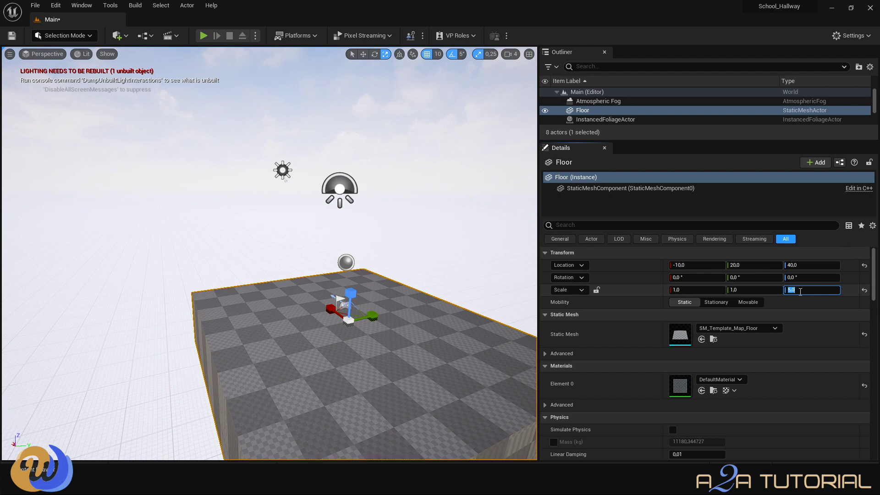
pyautogui.click(747, 291)
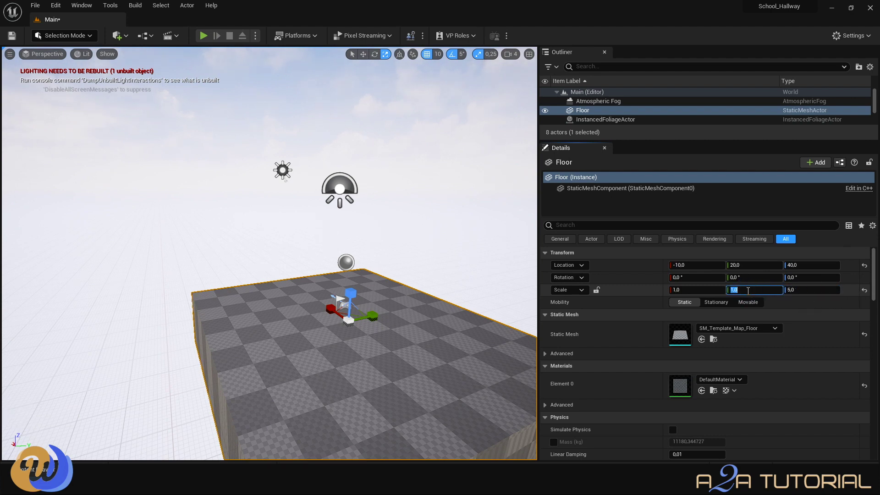
pyautogui.write('10')
pyautogui.press('Return')
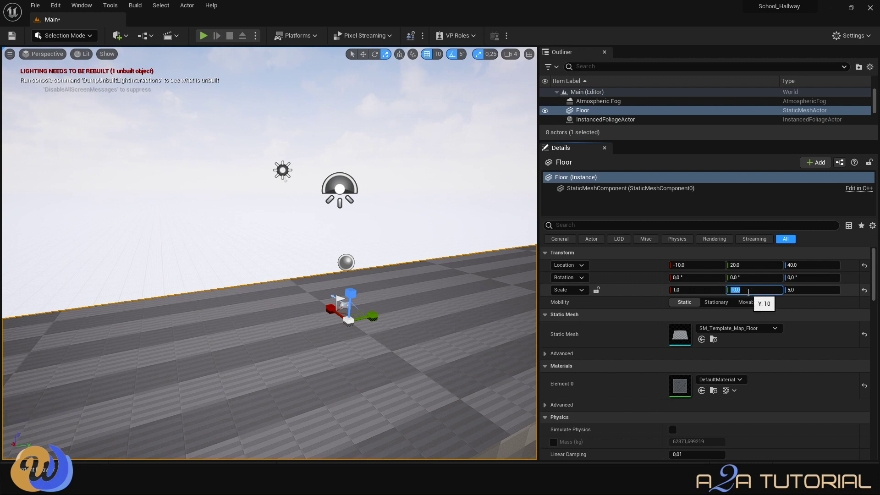
# Step: Reset the Floor's Y and Z scale values to 1
pyautogui.write('1')
pyautogui.press('Return')
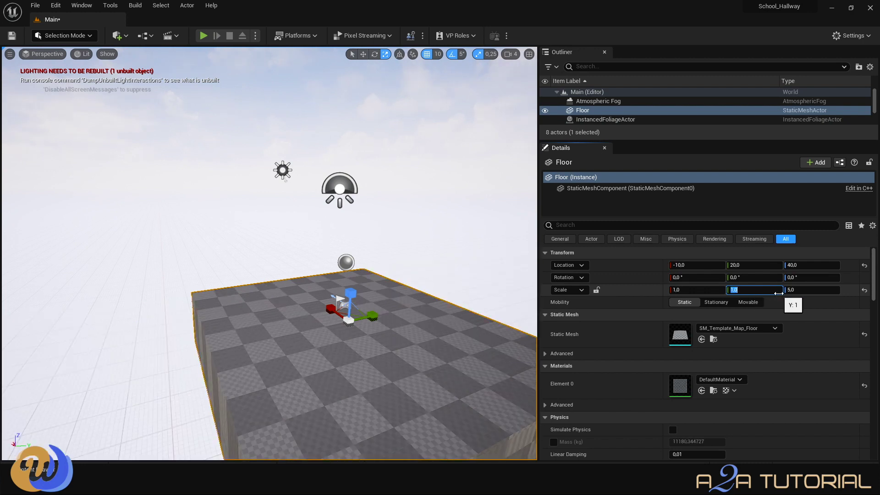
pyautogui.click(790, 290)
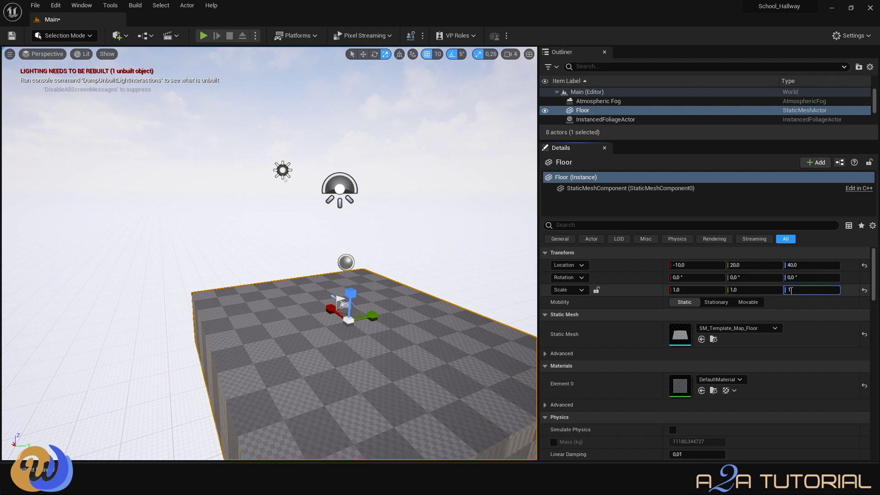
pyautogui.write('1')
# Step: Select the Light Source actor and rotate it by about 40° with the Rotate tool to change the scene lighting
pyautogui.click(596, 129)
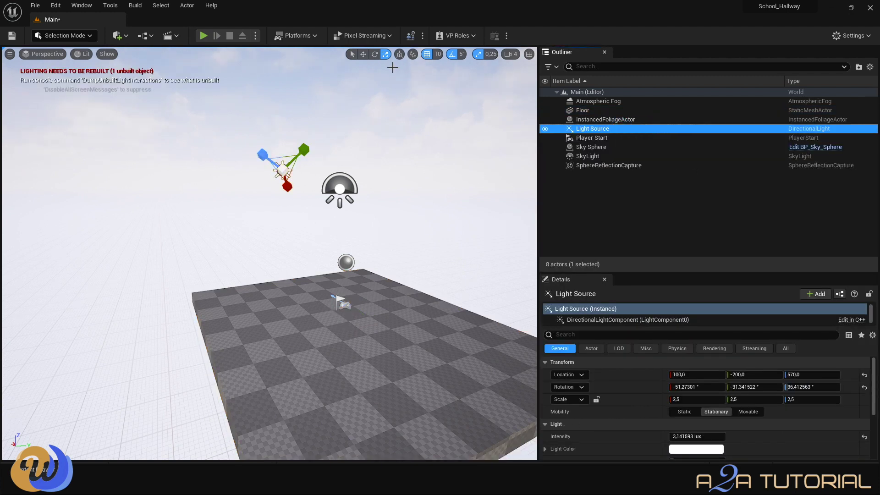
pyautogui.click(375, 55)
pyautogui.moveTo(245, 197); pyautogui.dragTo(265, 221)
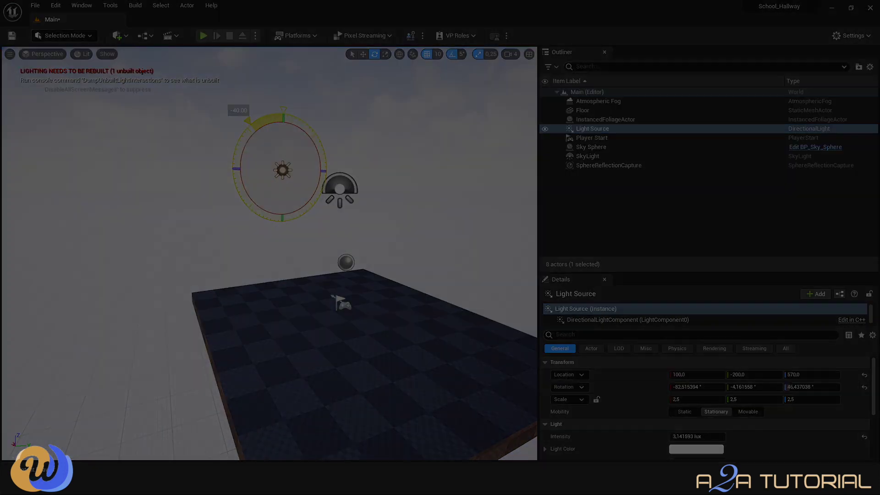